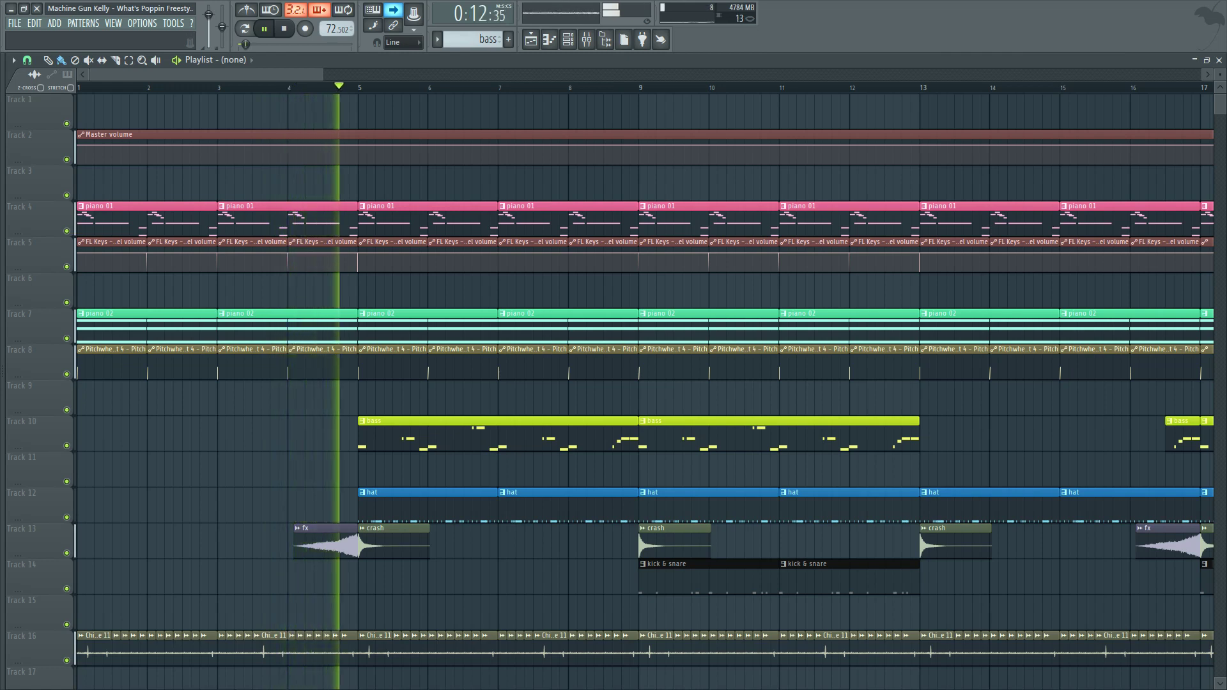
# Open the piano 01 clip from track 4 in the piano roll to inspect its two-bar melody
pyautogui.press('pageup')
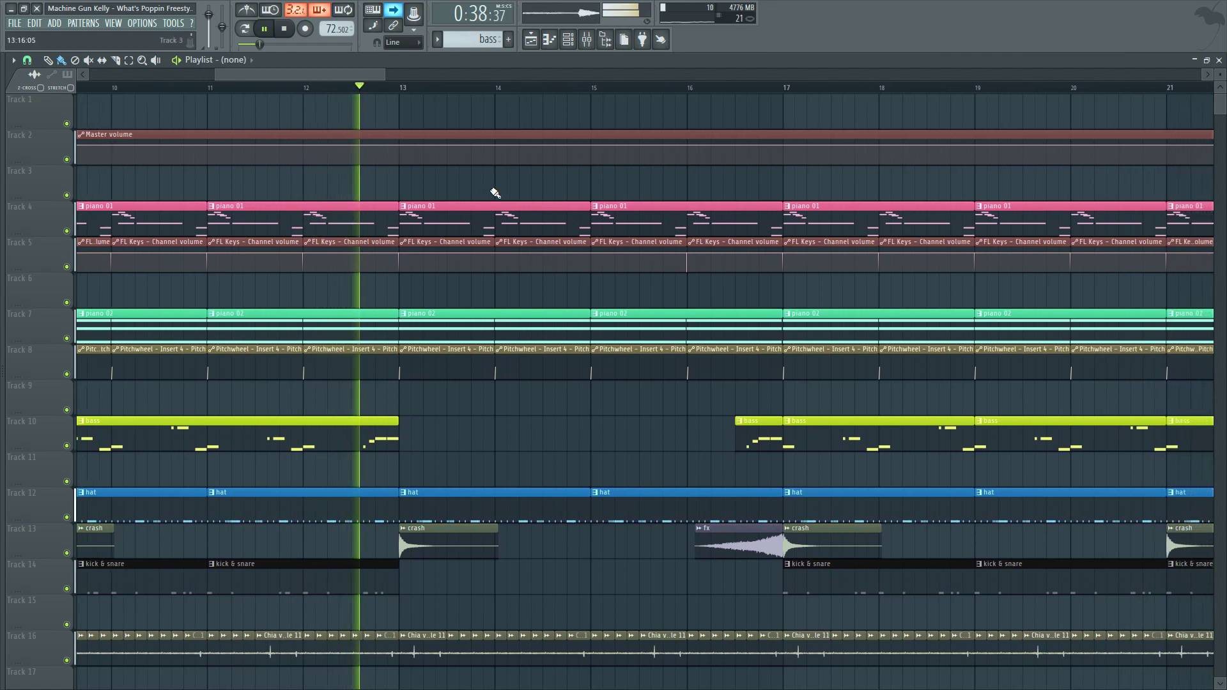
pyautogui.moveTo(491, 168); pyautogui.dragTo(460, 236)
pyautogui.doubleClick(458, 230)
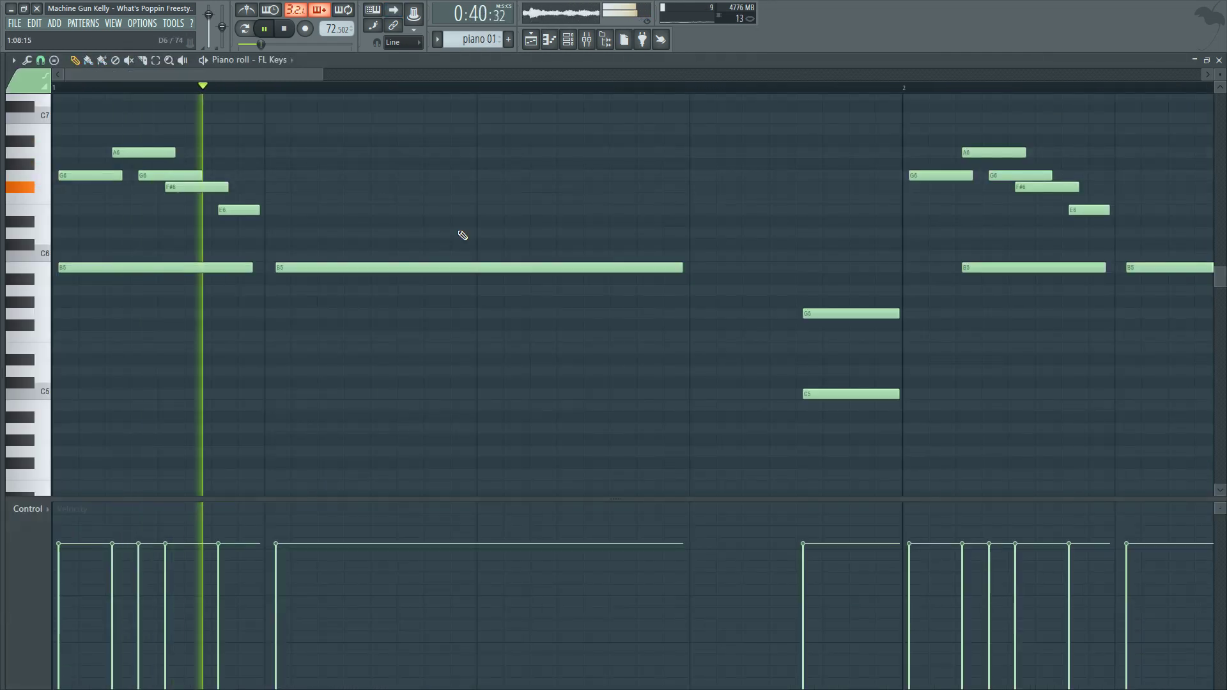
pyautogui.scroll(-2, 441, 263)
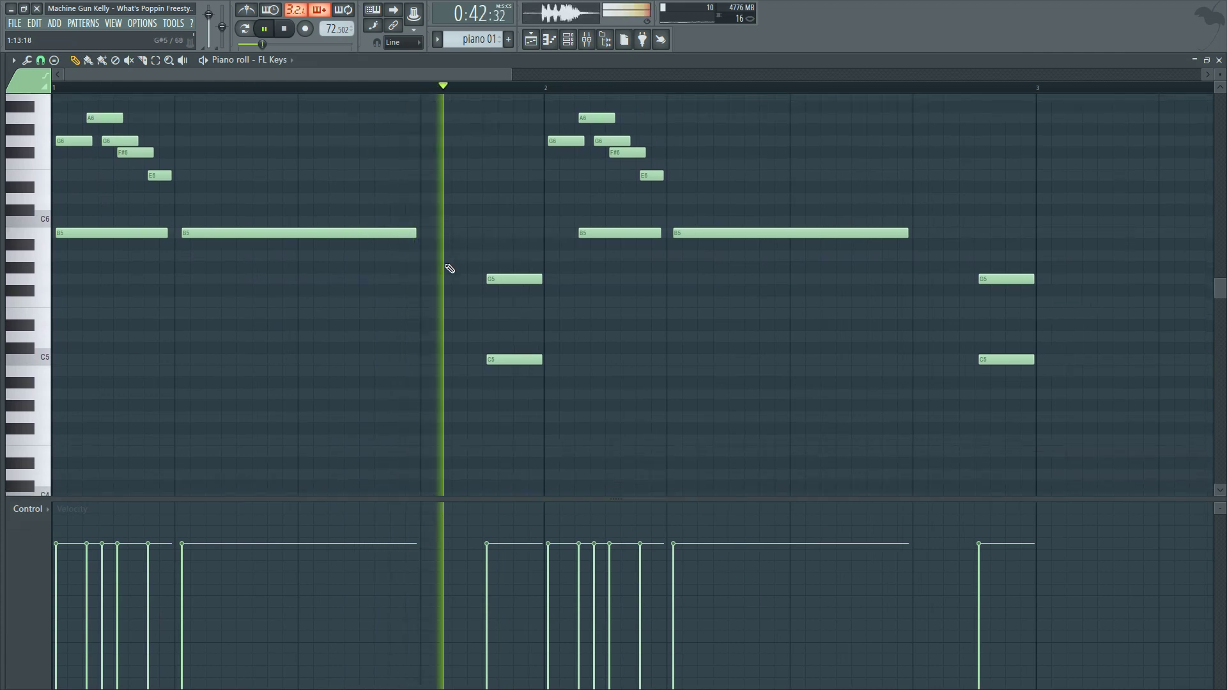
pyautogui.scroll(1, 457, 266)
# Show the FL Keys instrument and the Fruity Flangus, Fruity Delay 3 and Fruity parametric EQ 2 effects on mixer Insert 3
pyautogui.click(568, 46)
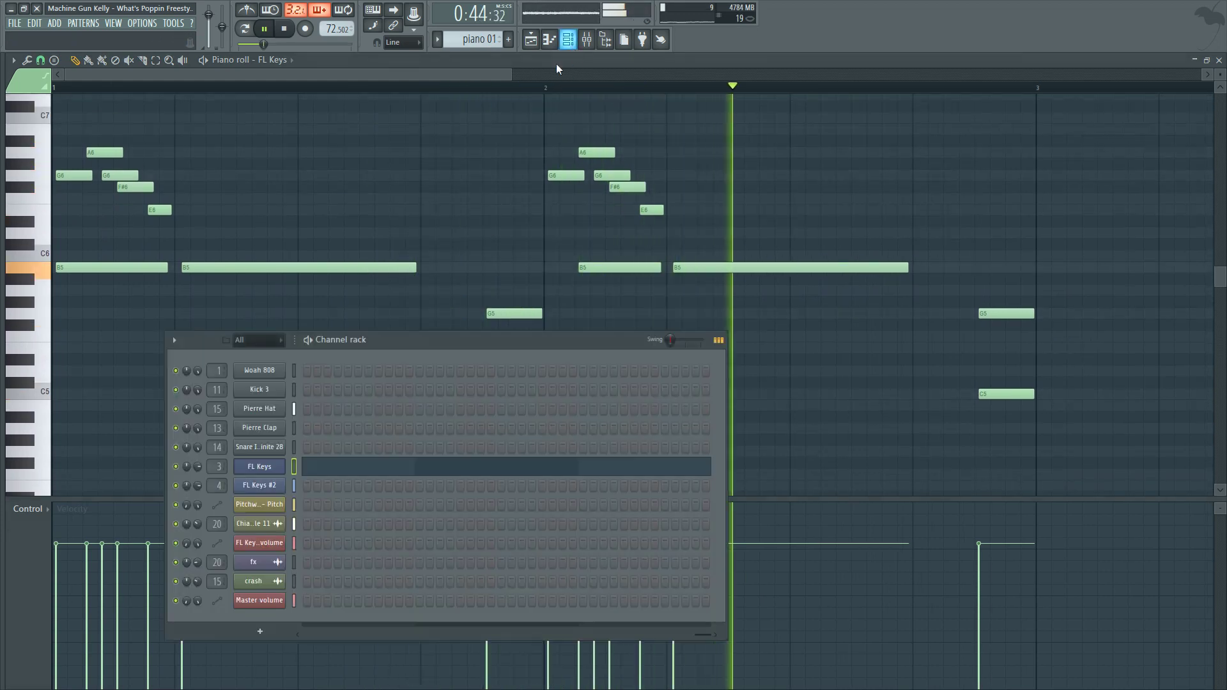
pyautogui.click(269, 470)
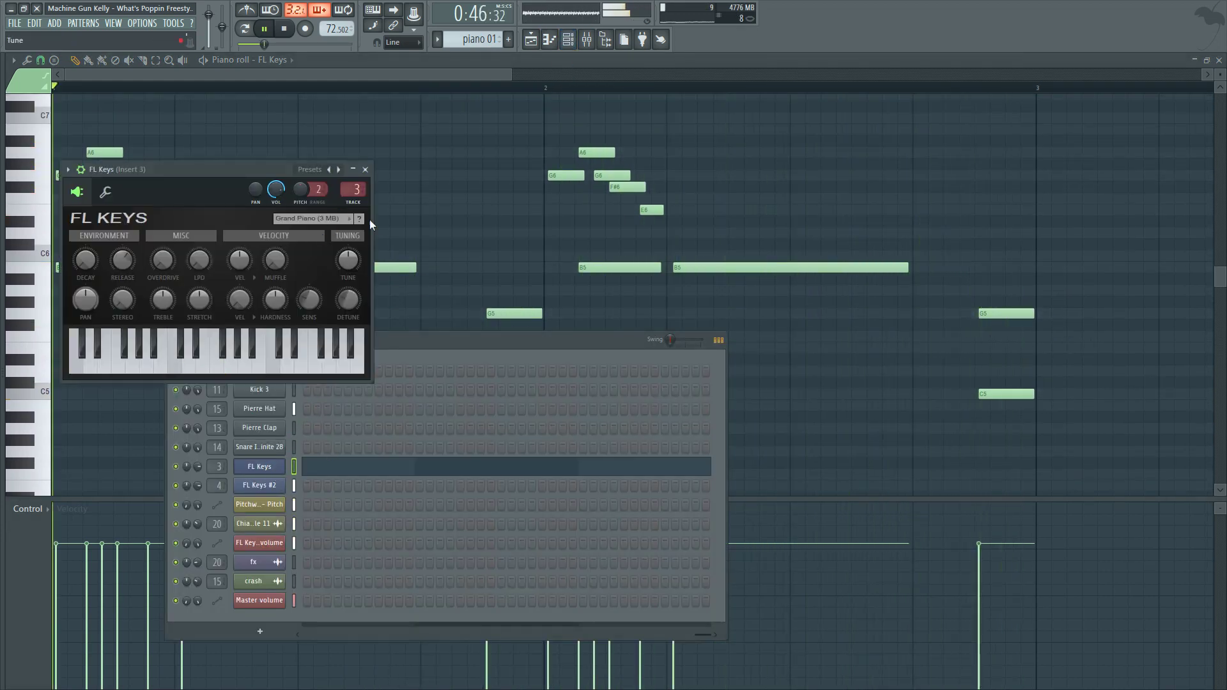
pyautogui.press('F9')
pyautogui.click(639, 309)
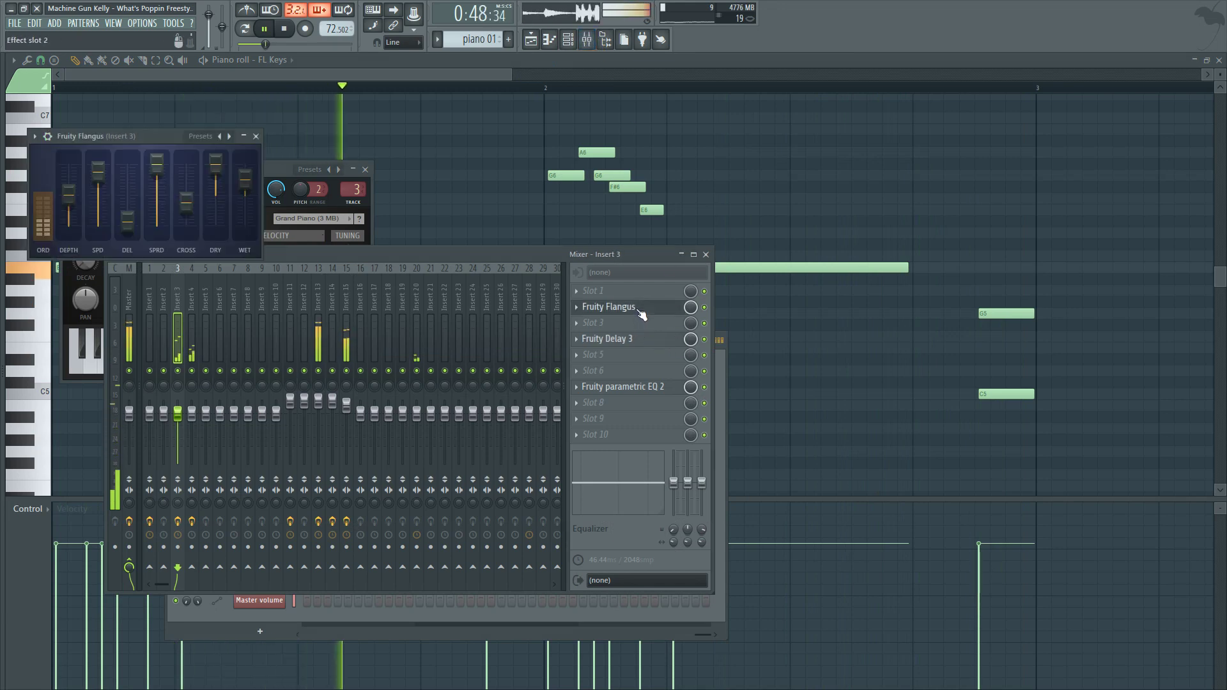
pyautogui.click(637, 340)
pyautogui.click(637, 388)
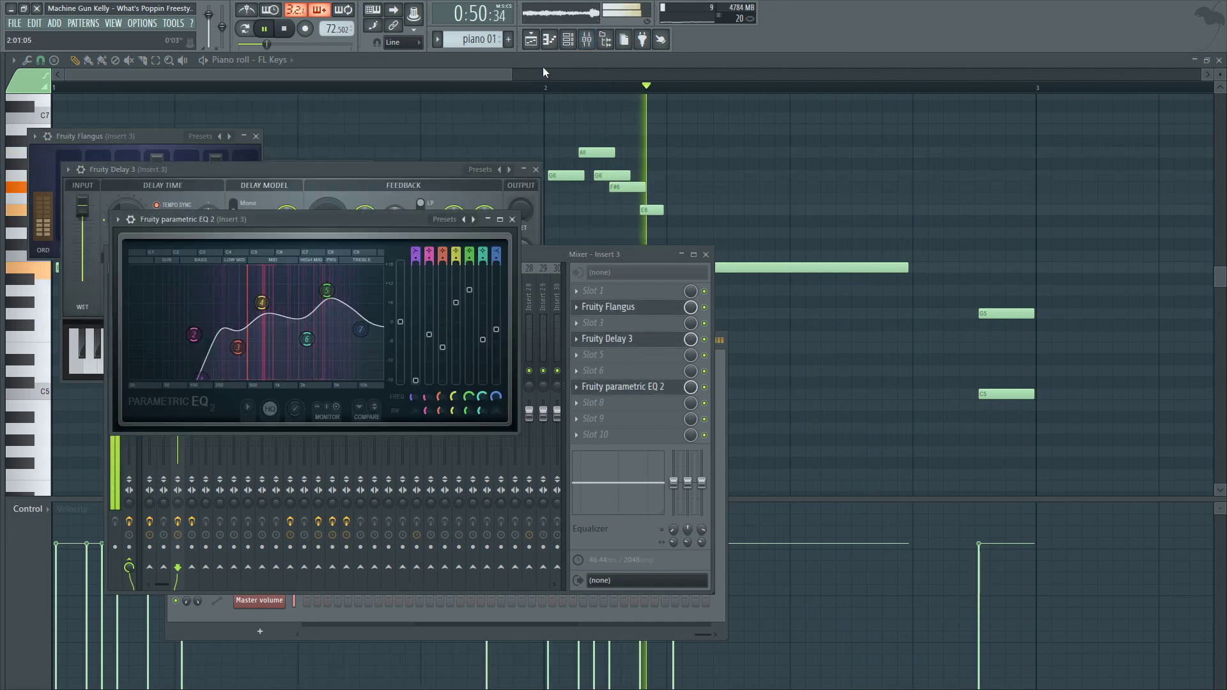
# Return to the playlist, enable auto-scrolling during playback, and open the piano 02 clip in the piano roll
pyautogui.click(535, 46)
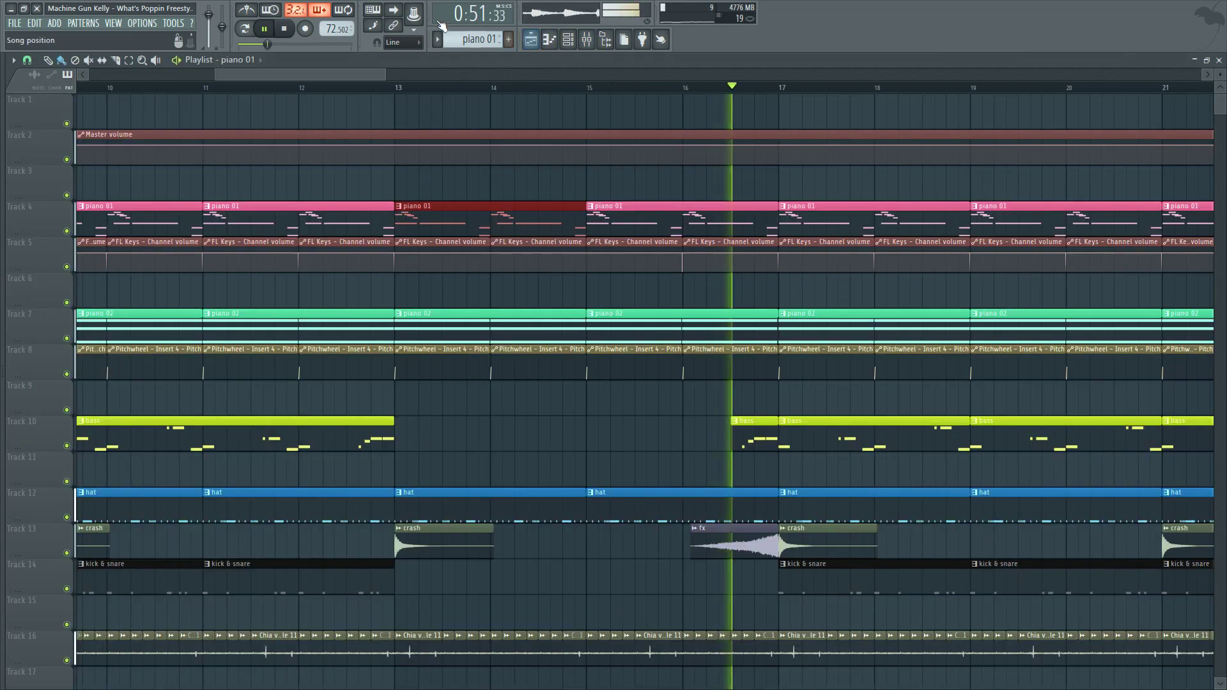
pyautogui.click(399, 13)
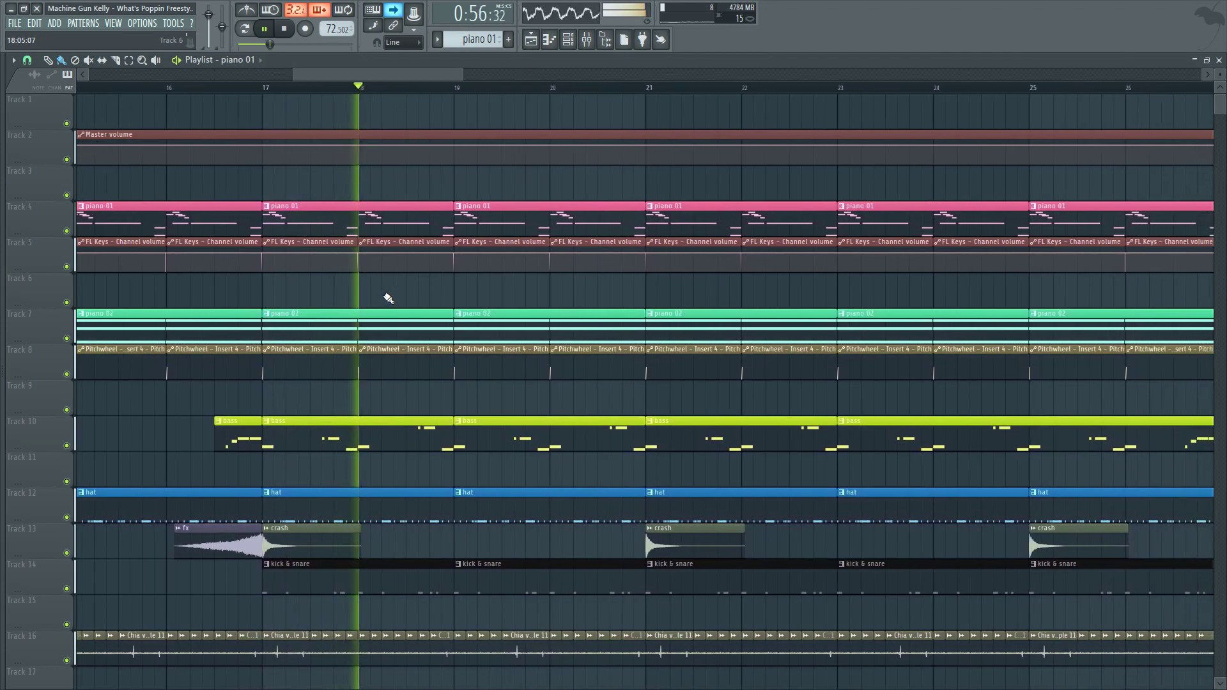
pyautogui.keyDown('ctrl'); pyautogui.moveTo(383, 295); pyautogui.dragTo(373, 321); pyautogui.keyUp('ctrl')
pyautogui.doubleClick(374, 322)
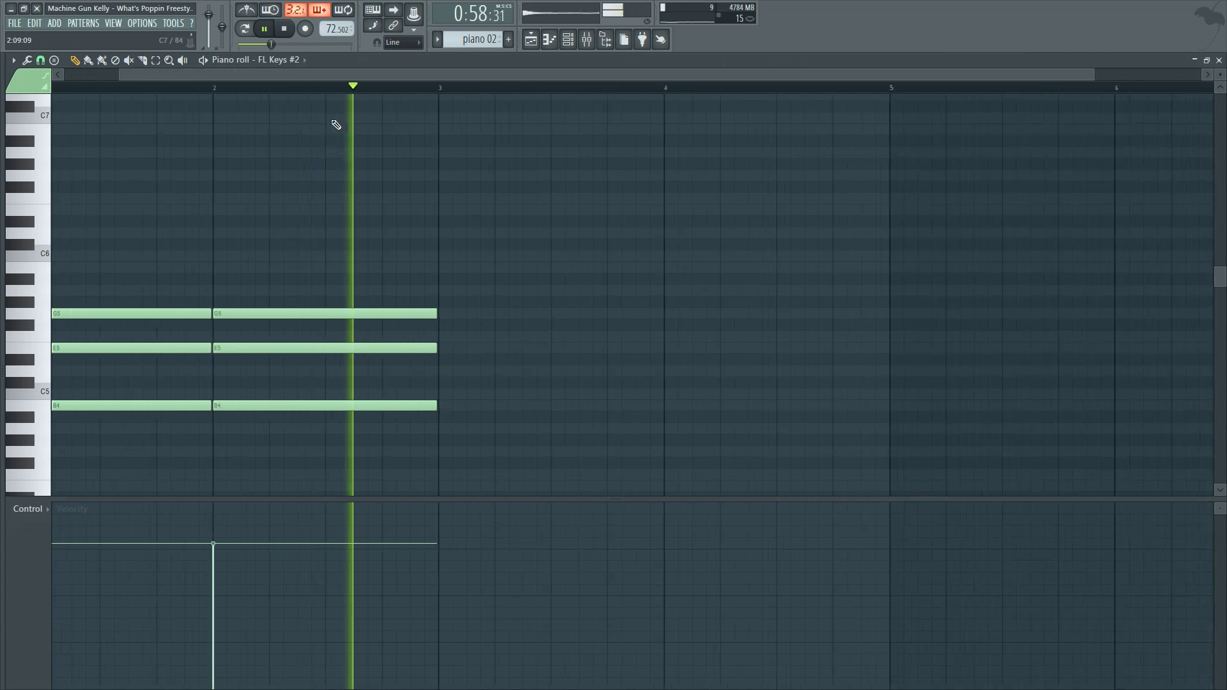
# Inspect the Fruity Delay 3 and Fruity parametric EQ 2 settings on mixer Insert 3
pyautogui.click(586, 39)
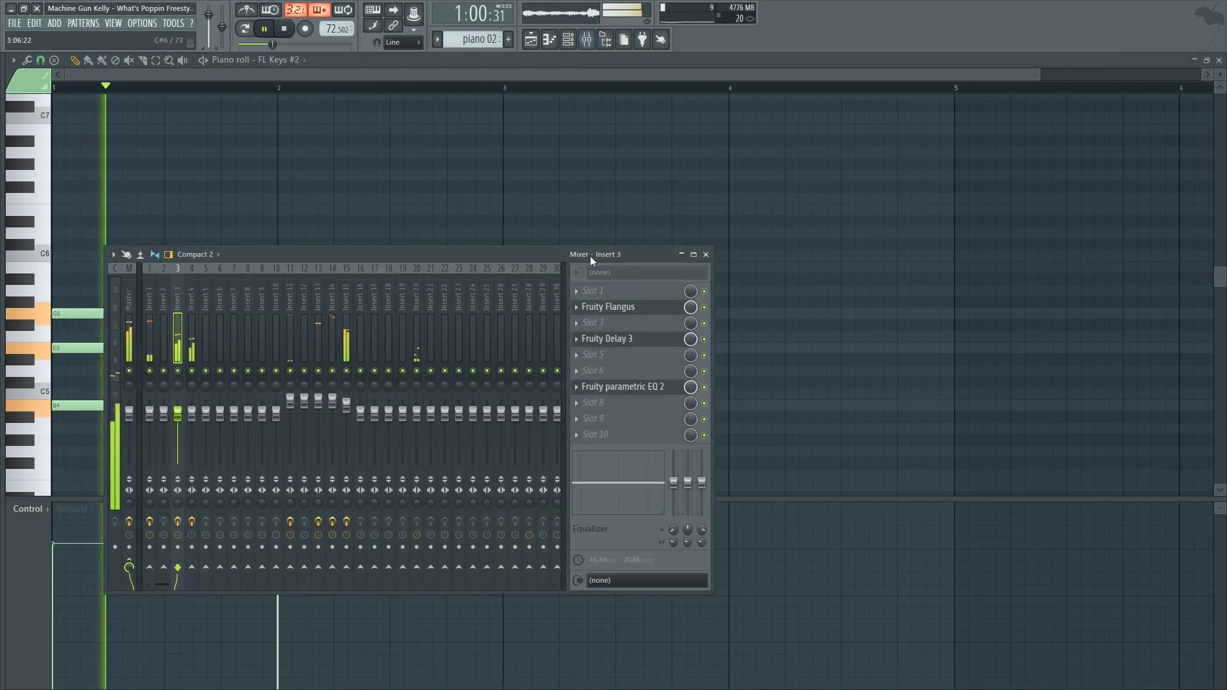
pyautogui.click(633, 341)
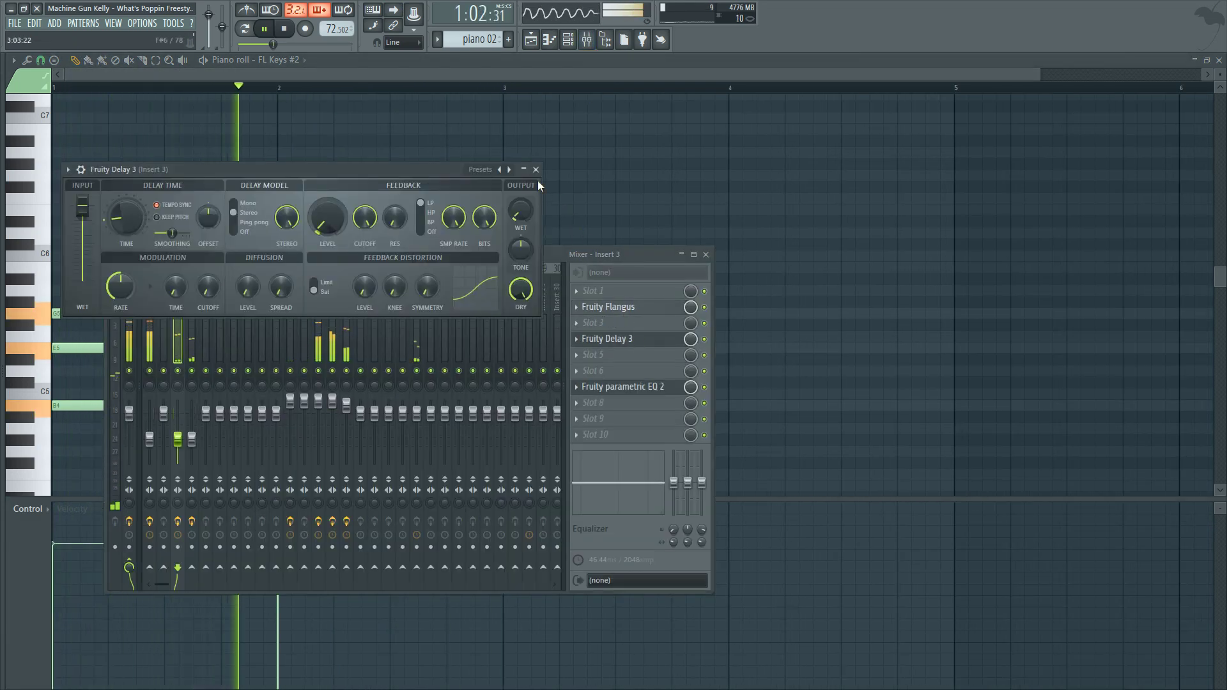
pyautogui.click(623, 387)
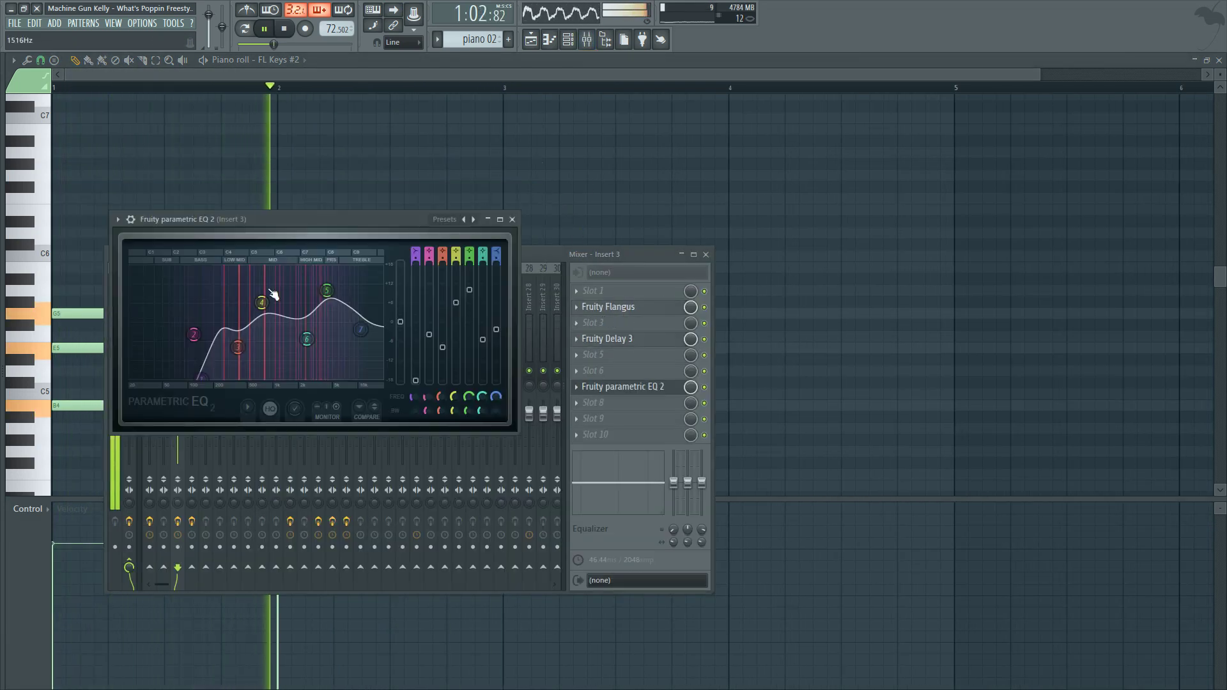
# Show the FL Keys #2 instrument and the MGF-timewarp, Fruity Flangus and Fruity parametric EQ 2 effects on mixer Insert 4
pyautogui.click(568, 40)
pyautogui.click(267, 490)
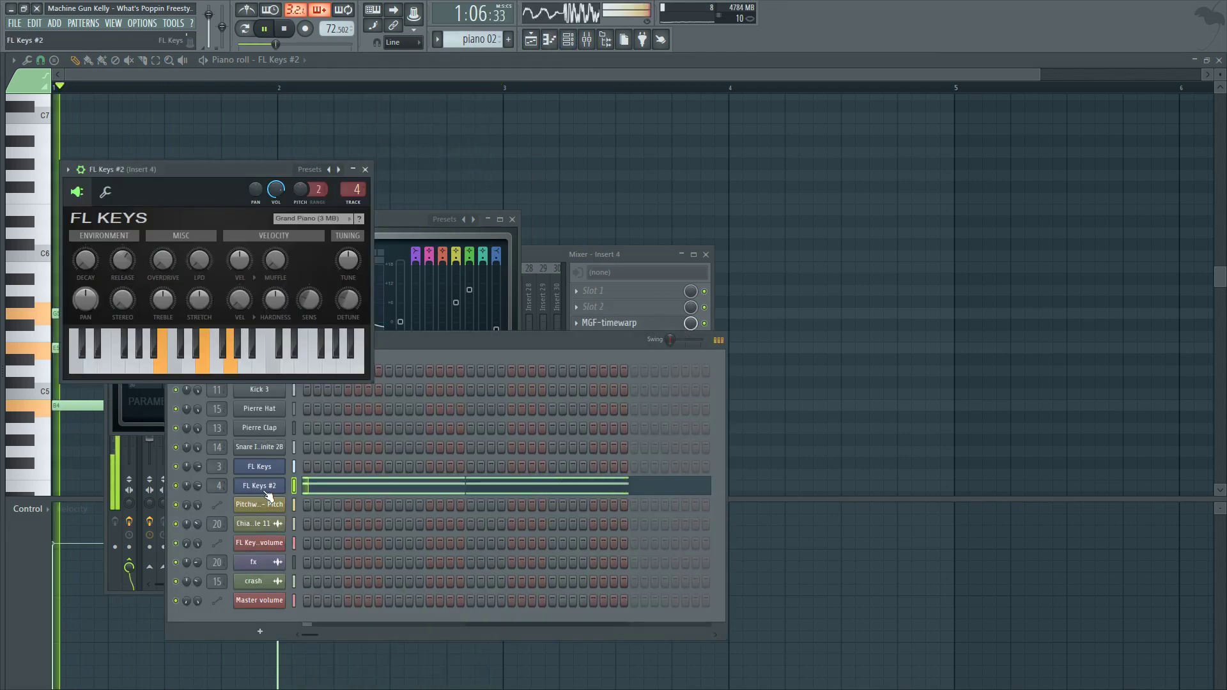
pyautogui.click(573, 281)
pyautogui.click(619, 325)
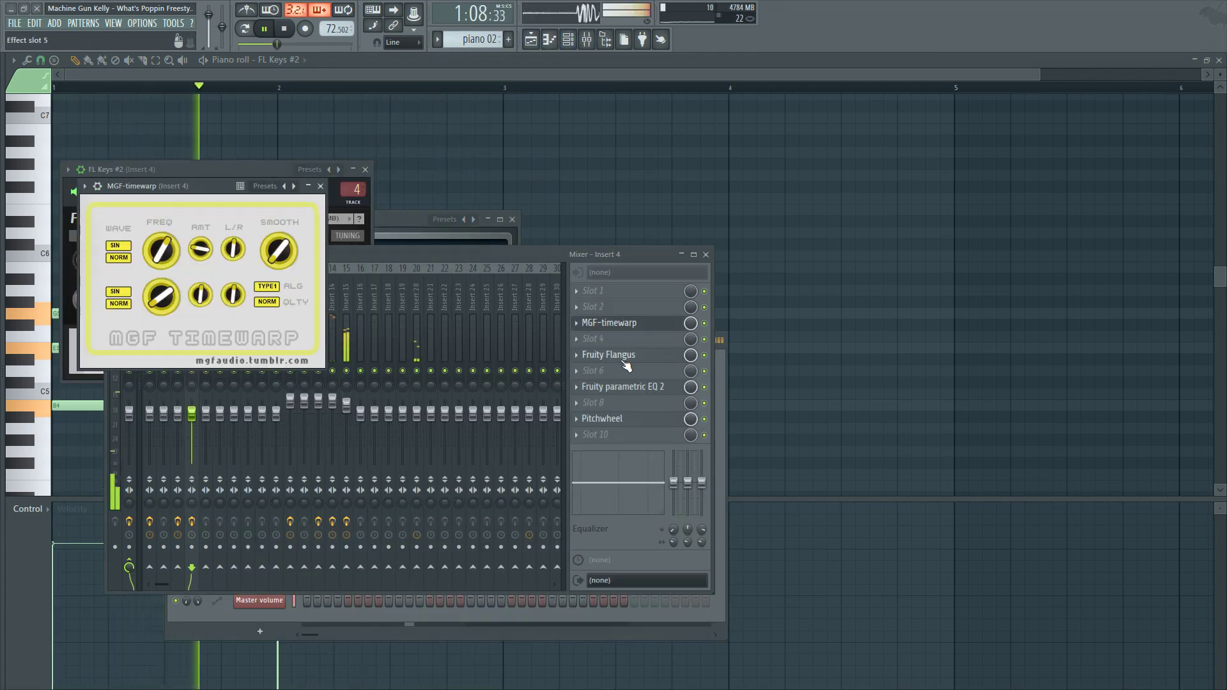
pyautogui.click(624, 356)
pyautogui.click(628, 388)
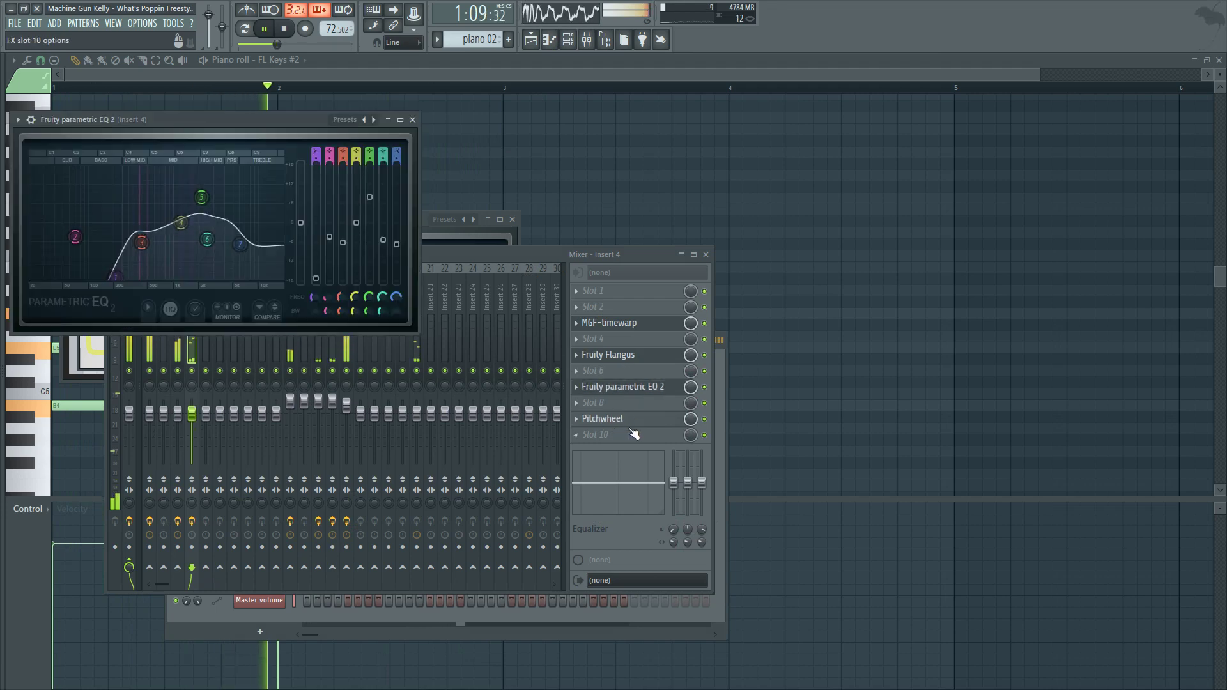
# Return to the playlist and open the bass clip in the piano roll to inspect its Woah 808 notes
pyautogui.click(533, 42)
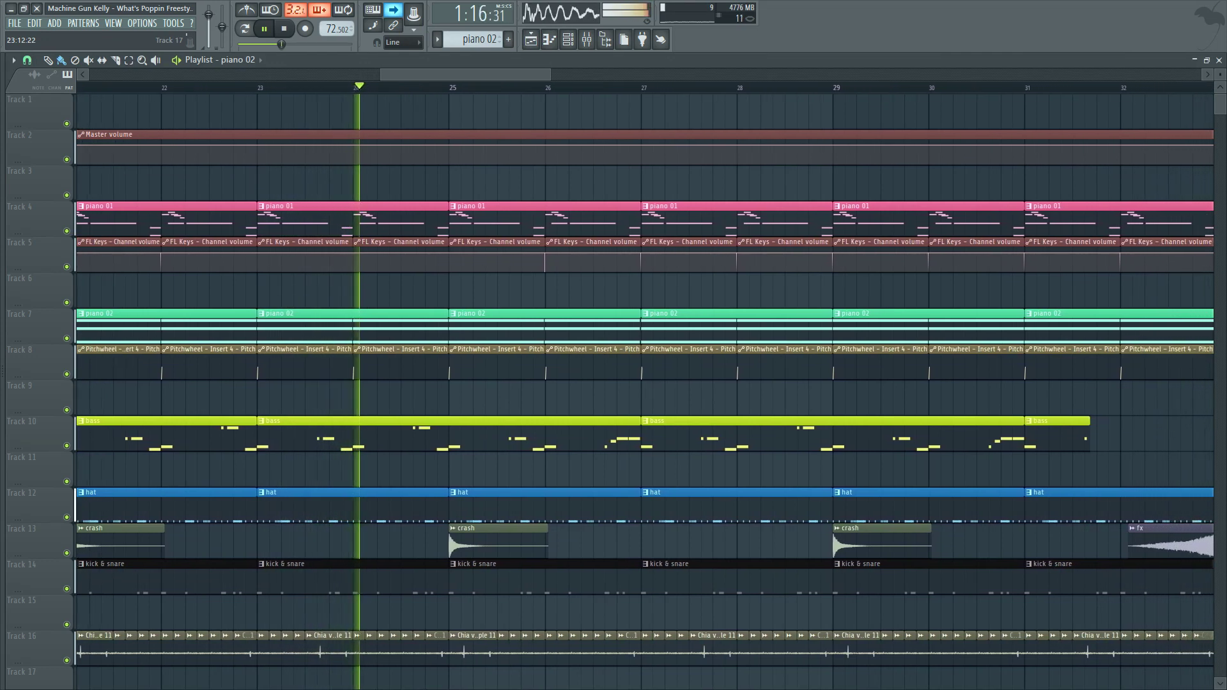
pyautogui.moveTo(493, 401); pyautogui.dragTo(451, 443)
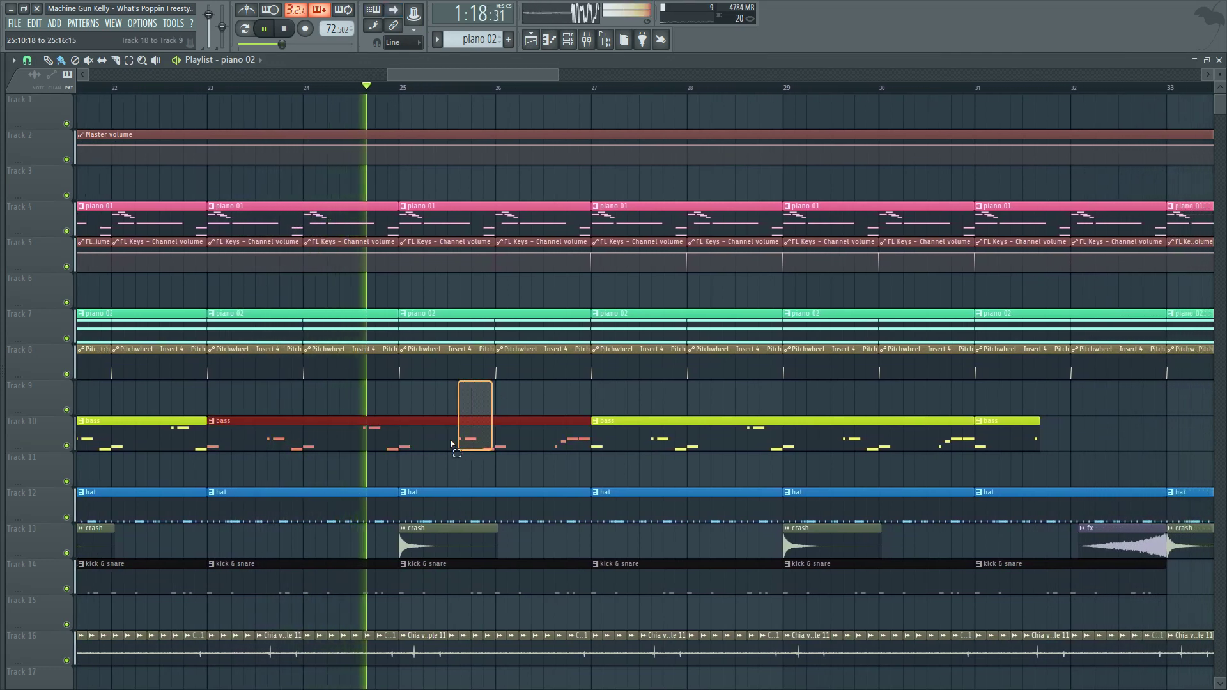
pyautogui.doubleClick(433, 443)
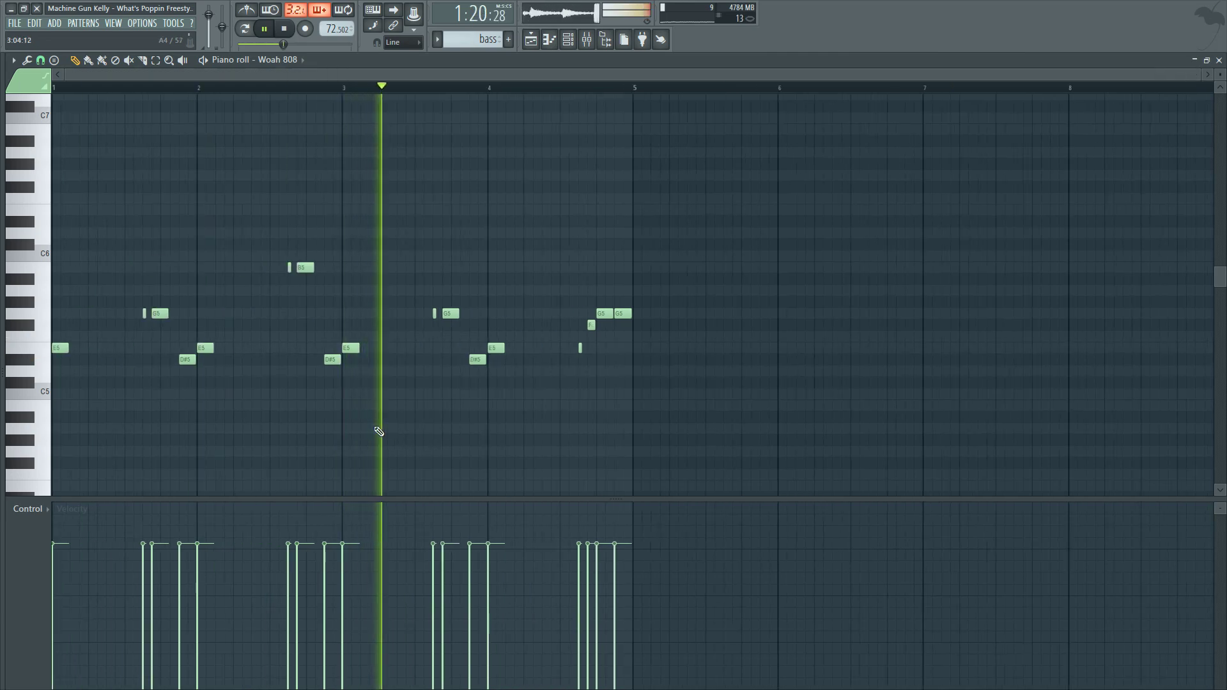
pyautogui.scroll(2, 379, 431)
pyautogui.moveTo(414, 76); pyautogui.dragTo(329, 75)
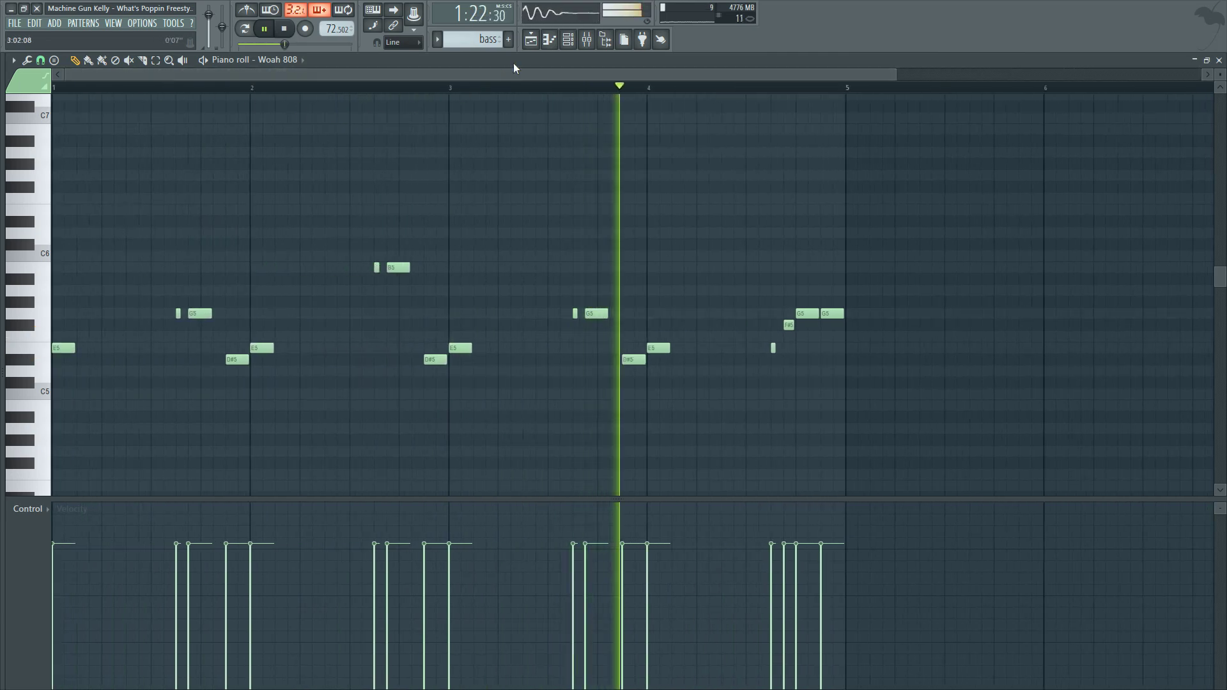
# Show the Woah 808 pitch envelope and the Fruity WaveShaper and Fruity parametric EQ 2 effects on mixer Insert 1
pyautogui.click(577, 45)
pyautogui.click(272, 372)
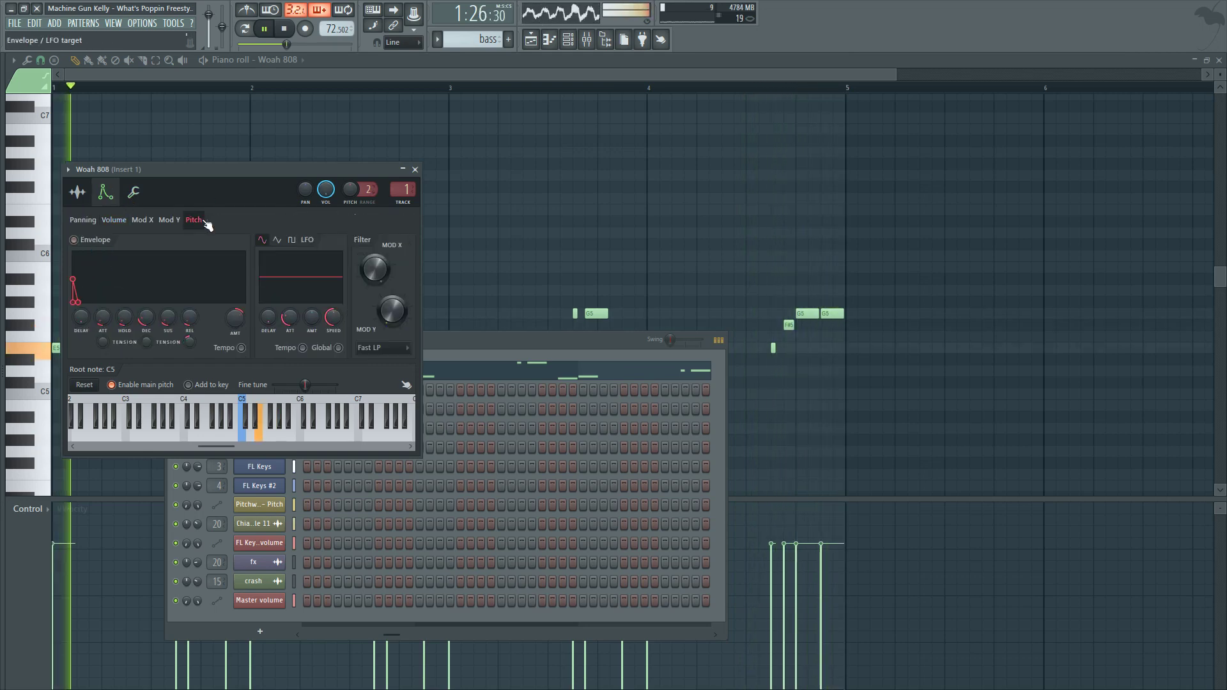
pyautogui.click(589, 42)
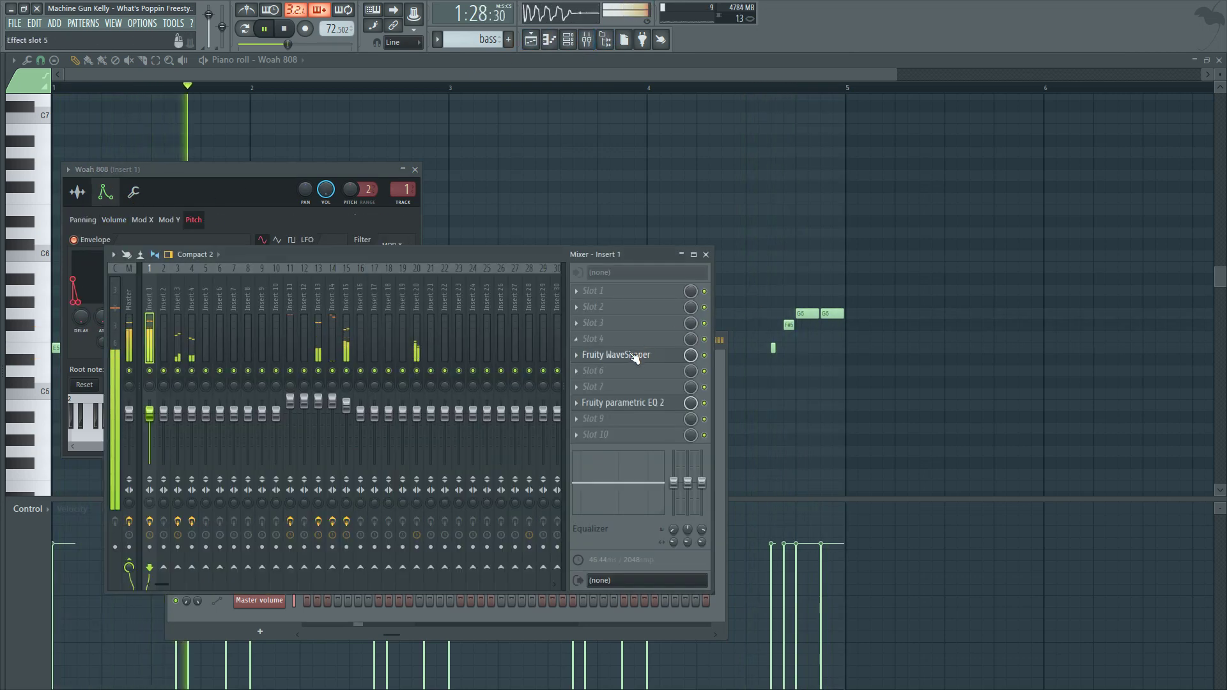
pyautogui.click(634, 358)
pyautogui.click(626, 406)
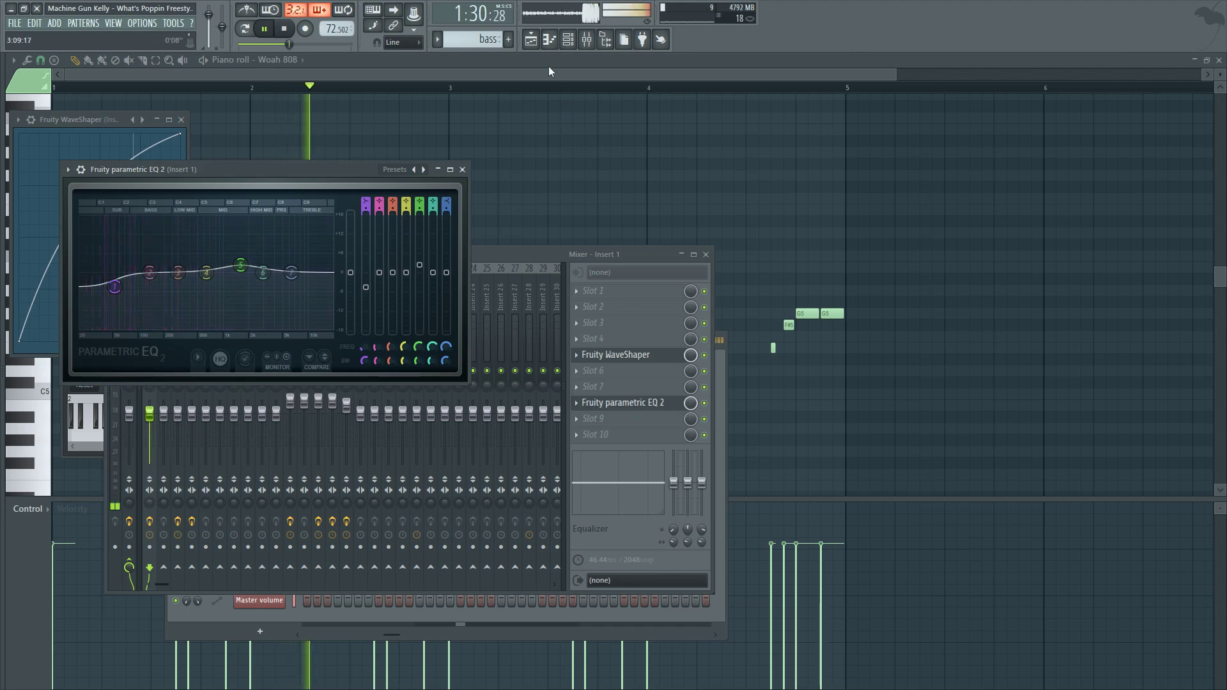
# Return to the playlist, turn auto-scrolling back on, and open the kick & snare clip at bar 37 in the piano roll
pyautogui.press('F5')
pyautogui.click(392, 11)
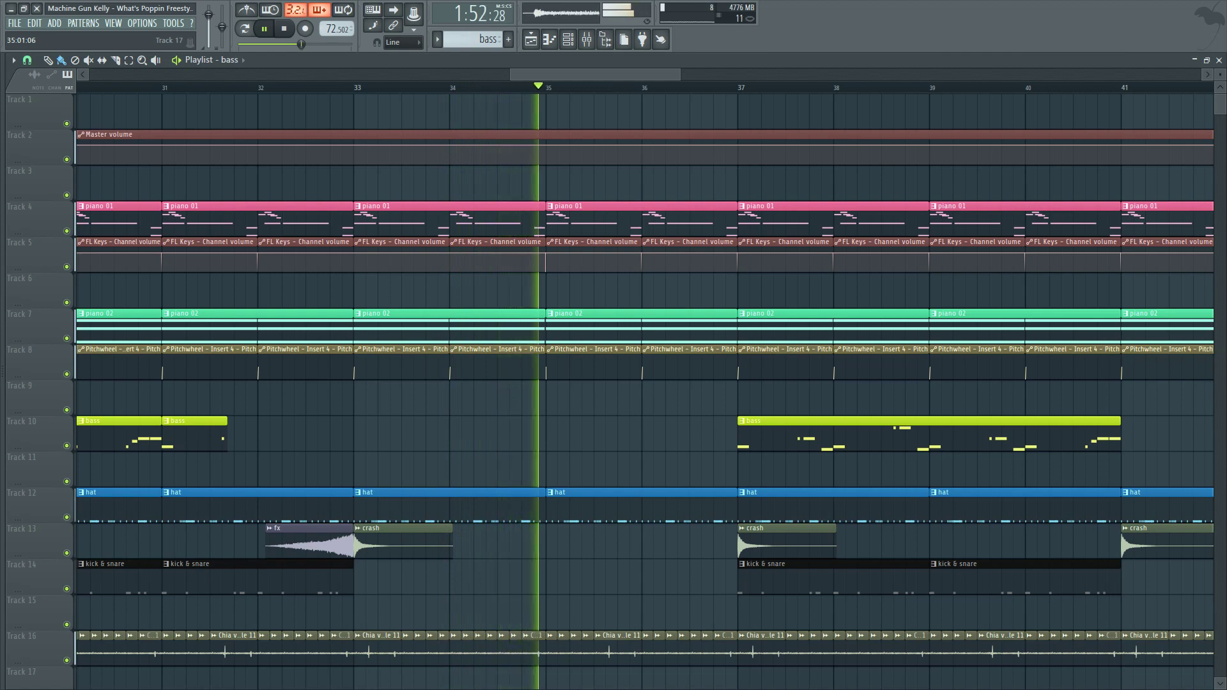
pyautogui.click(394, 12)
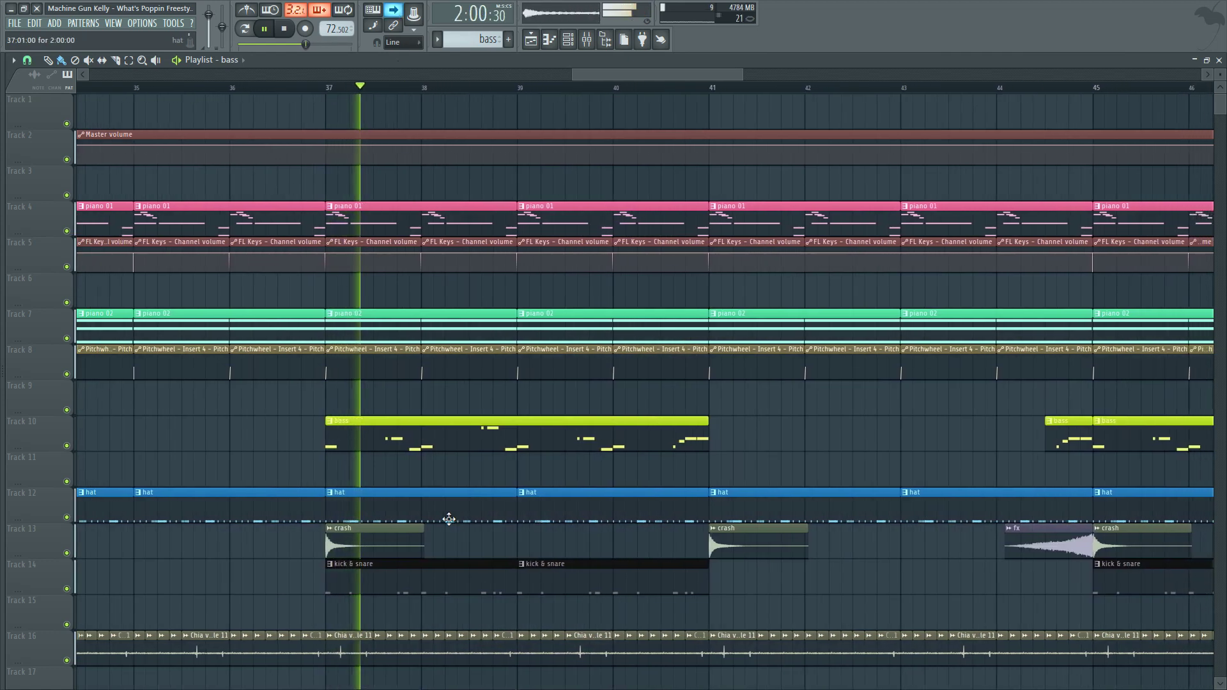
pyautogui.doubleClick(356, 578)
pyautogui.scroll(-2, 296, 392)
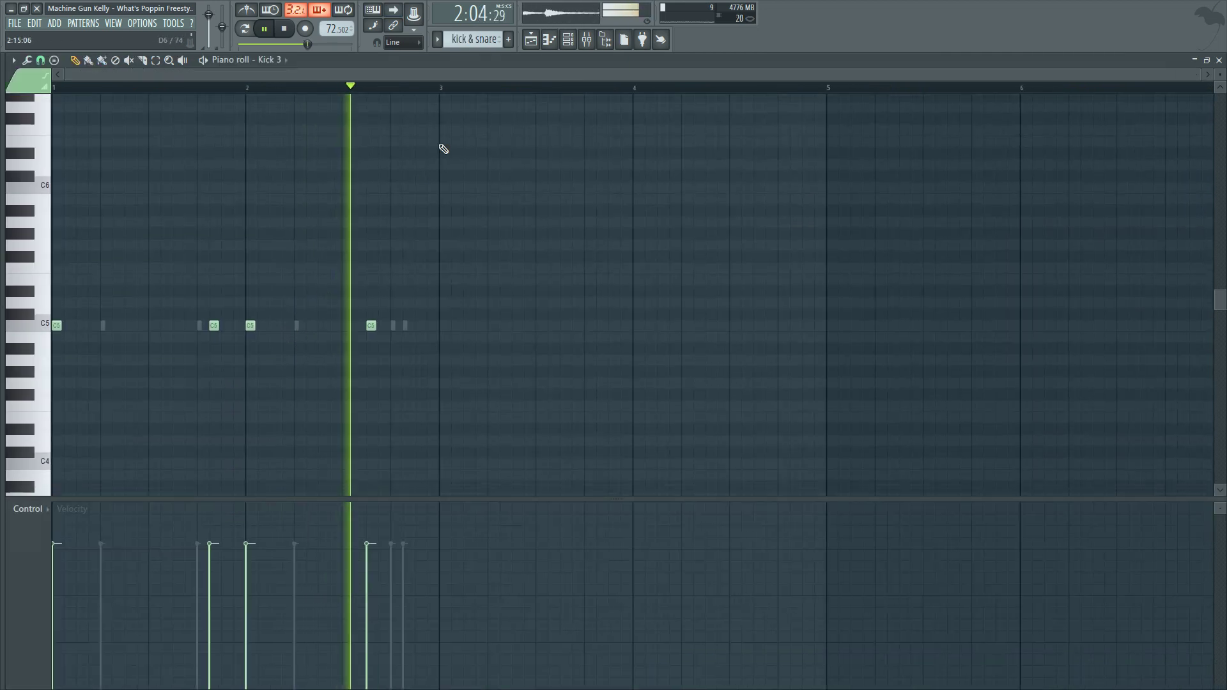
# Show the Kick 3 pitch envelope and the Fruity Reeverb 2, Fruity soft clipper and Fruity parametric EQ 2 effects on mixer Insert 11
pyautogui.click(569, 39)
pyautogui.click(260, 389)
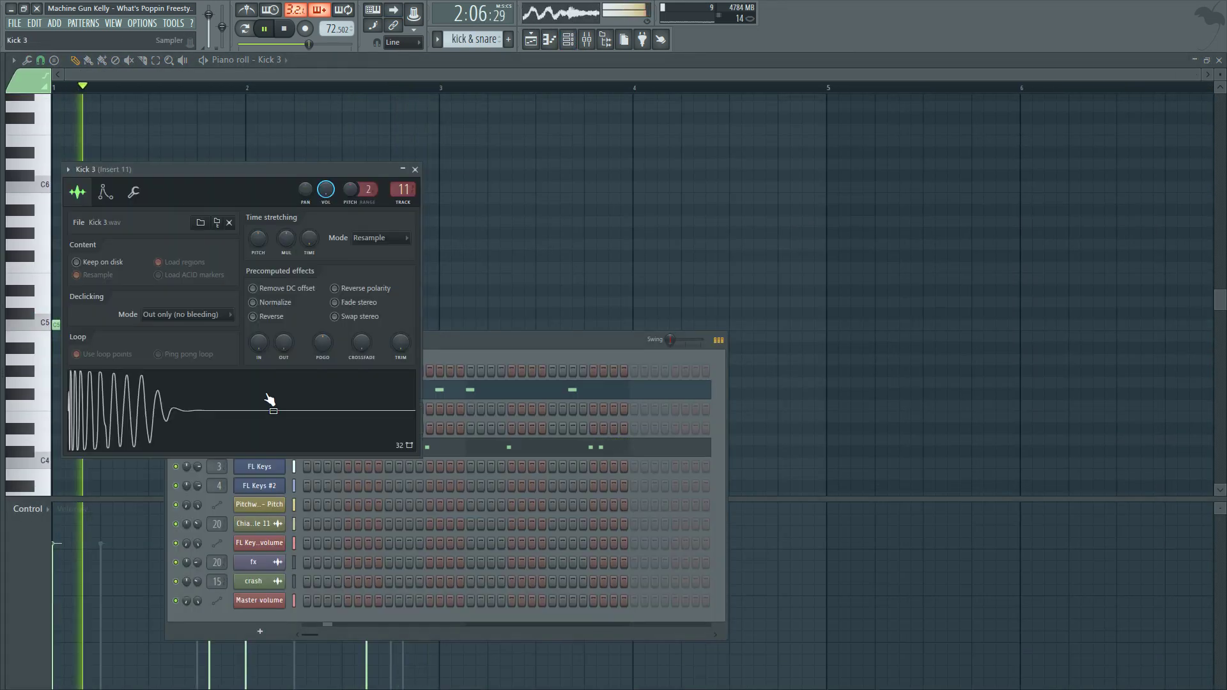
pyautogui.click(105, 193)
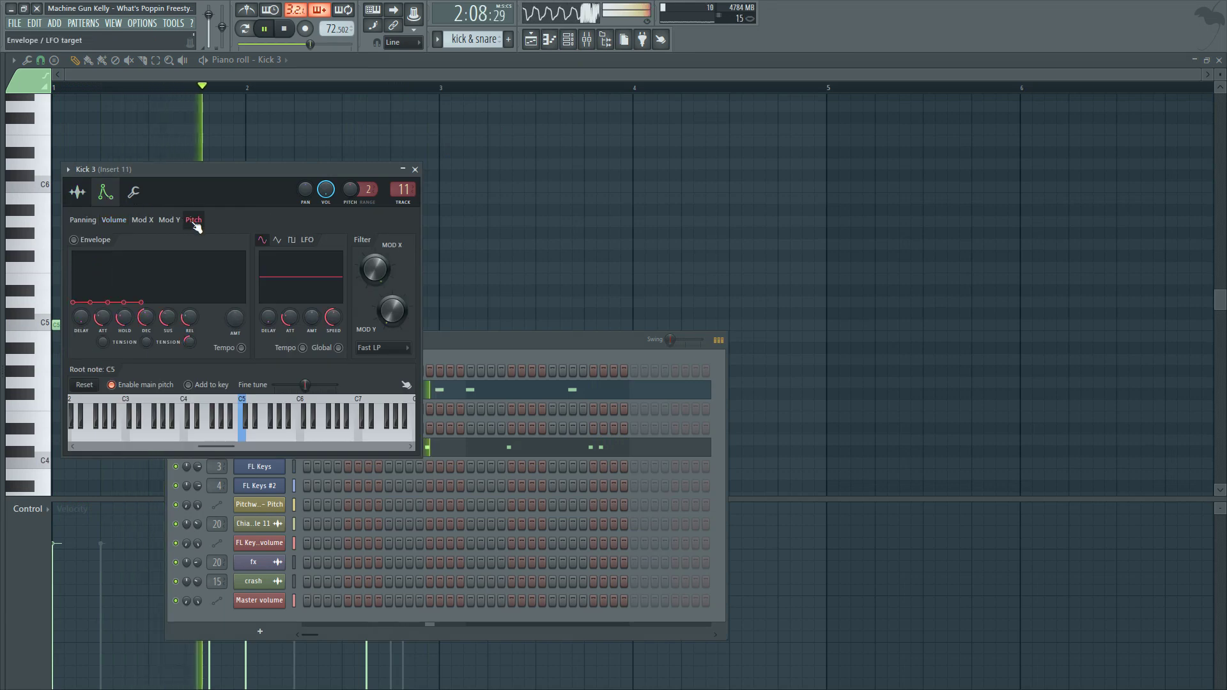
pyautogui.click(586, 39)
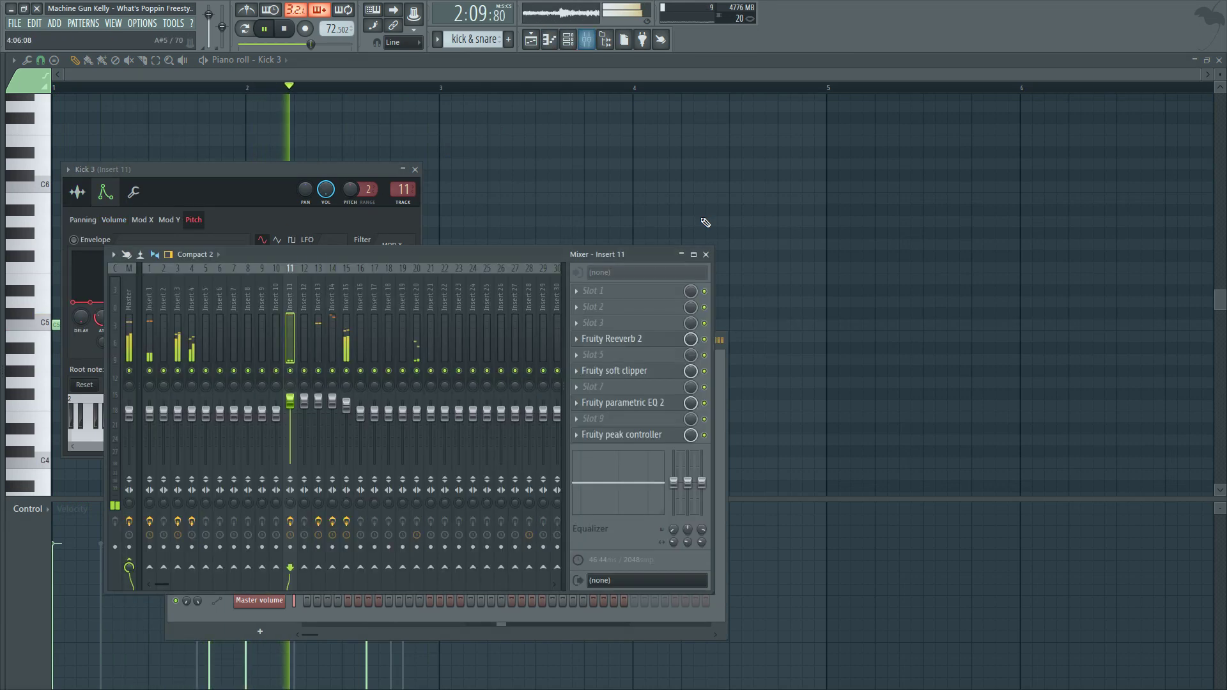
pyautogui.click(628, 341)
pyautogui.click(639, 373)
pyautogui.click(641, 403)
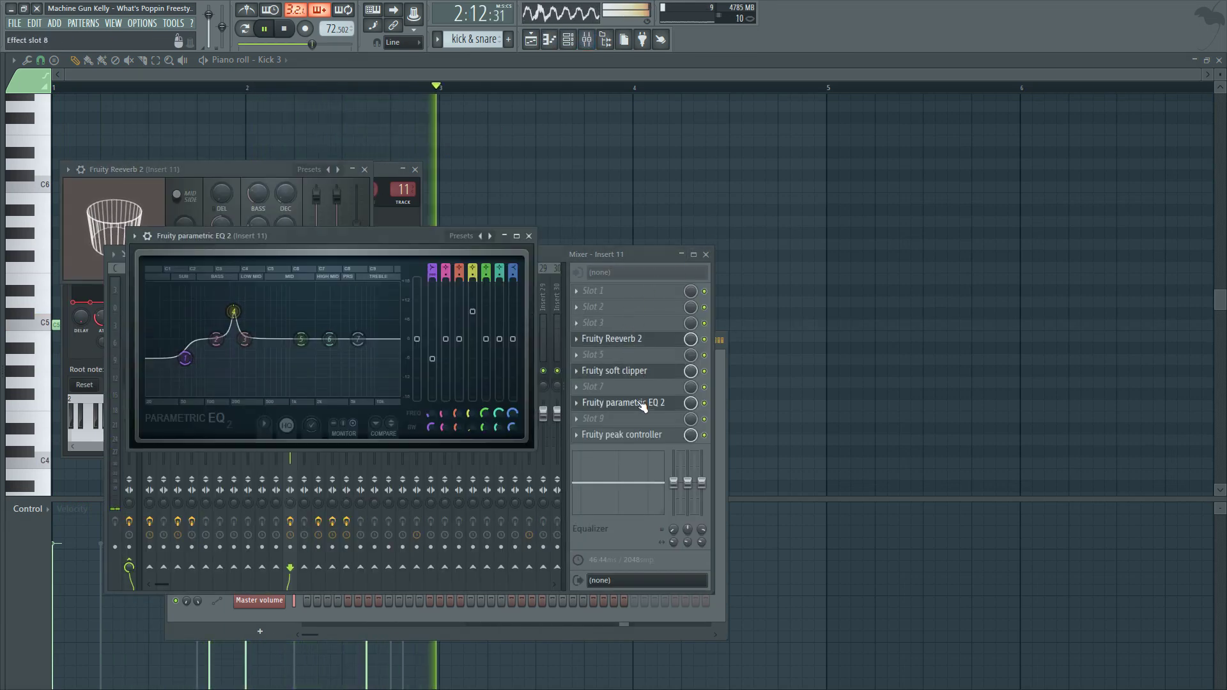
# Open the hat clip from the playlist in the piano roll and view the Pierre Hat notes from bar 1
pyautogui.click(547, 44)
pyautogui.doubleClick(781, 499)
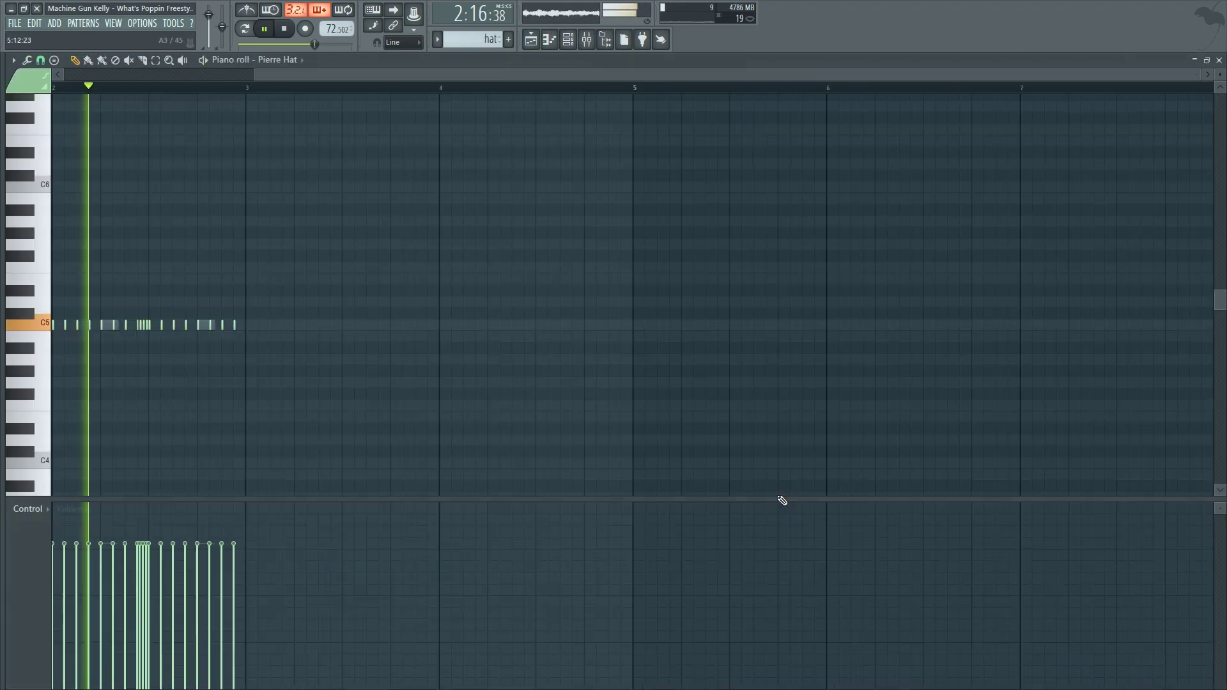
pyautogui.scroll(4, 309, 110)
pyautogui.hscroll(-3, 170, 87)
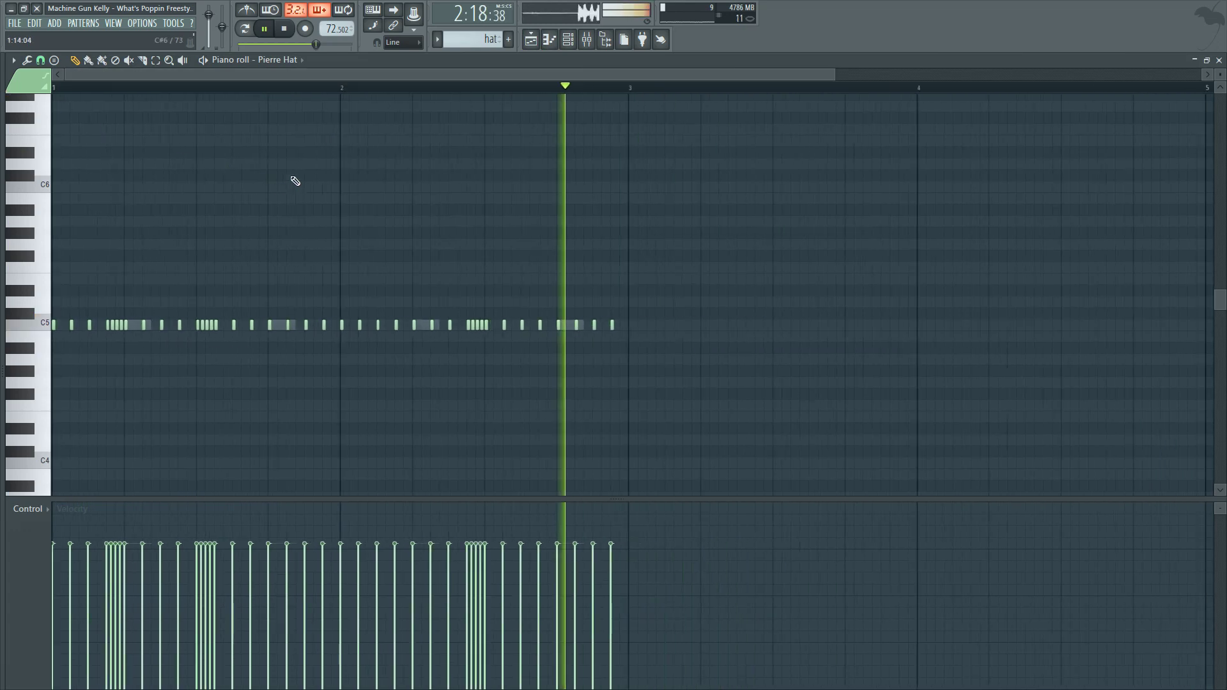
# Show the channel rack and the Fruity Flangus, Fruity Reeverb 2 and Fruity parametric EQ 2 effects on the hat's mixer Insert 15
pyautogui.click(586, 39)
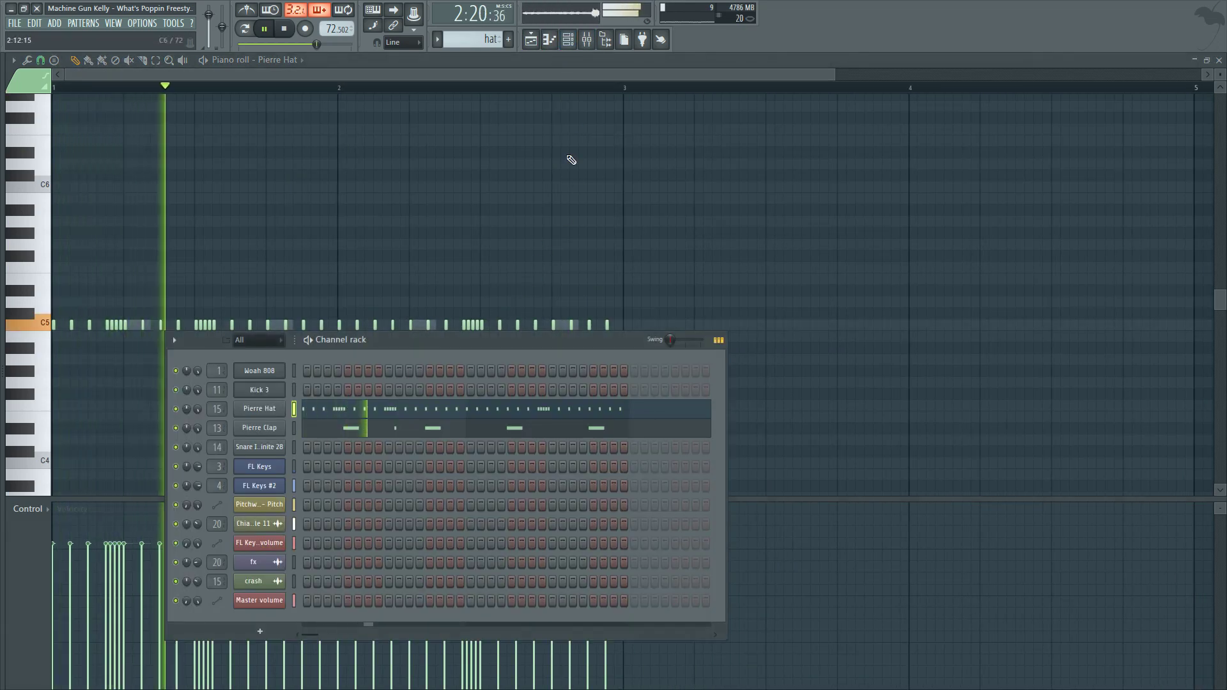
pyautogui.click(586, 40)
pyautogui.click(350, 306)
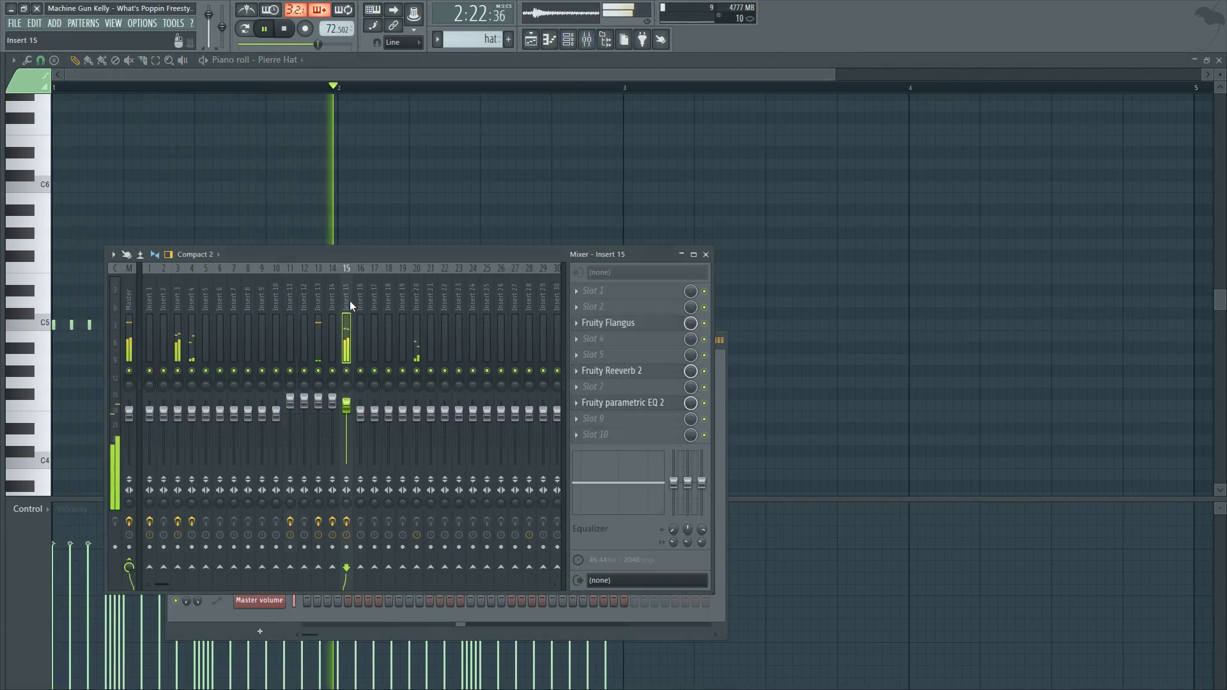
pyautogui.click(631, 325)
pyautogui.click(629, 370)
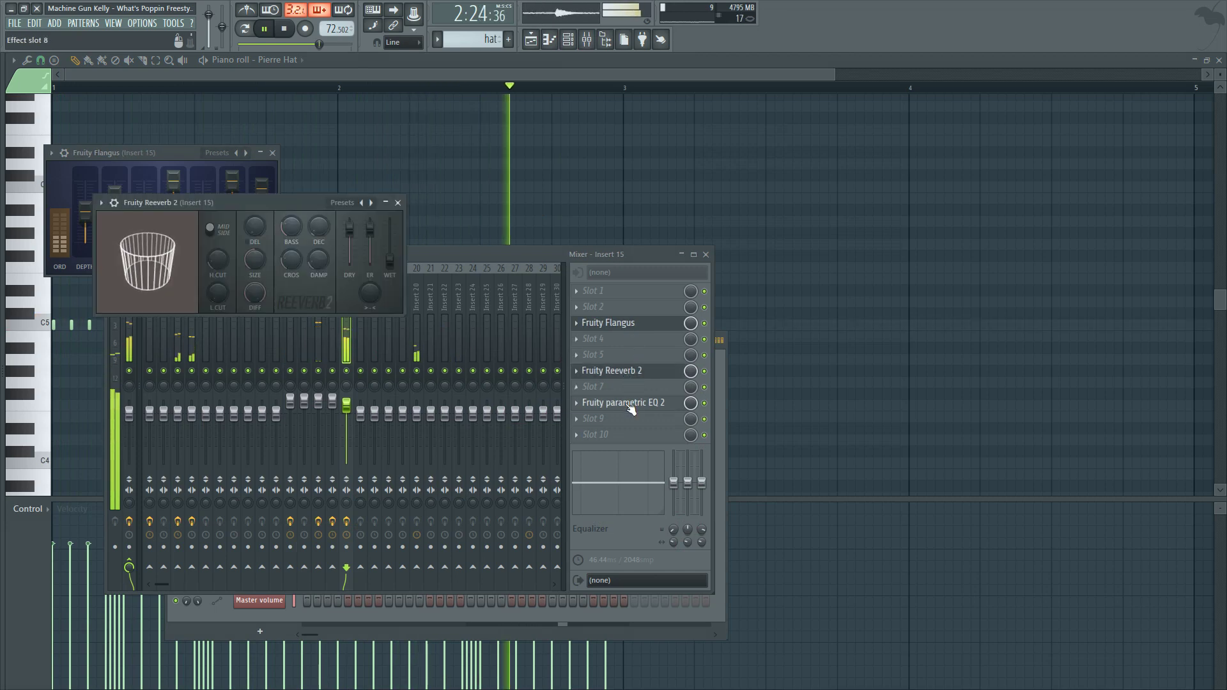
pyautogui.click(630, 402)
# Show the Fruity Reeverb 2, Fruity Limiter and Fruity parametric EQ 2 effects on mixer Insert 13
pyautogui.click(542, 263)
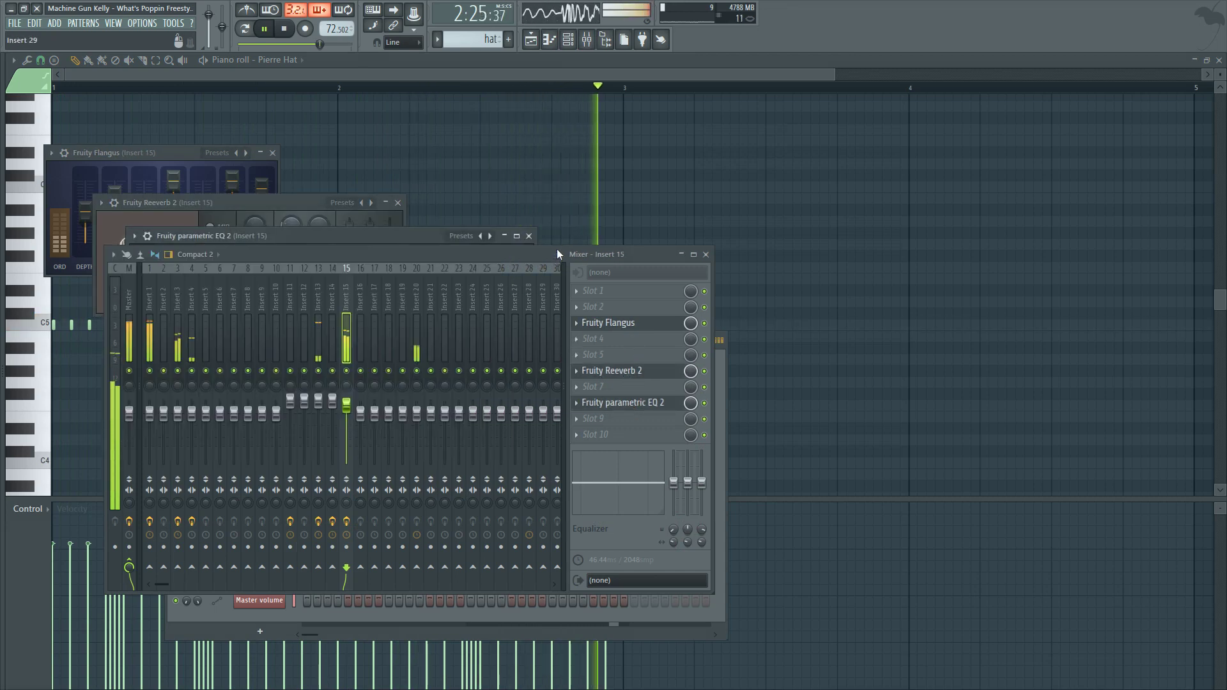
pyautogui.click(320, 300)
pyautogui.click(629, 371)
pyautogui.click(626, 402)
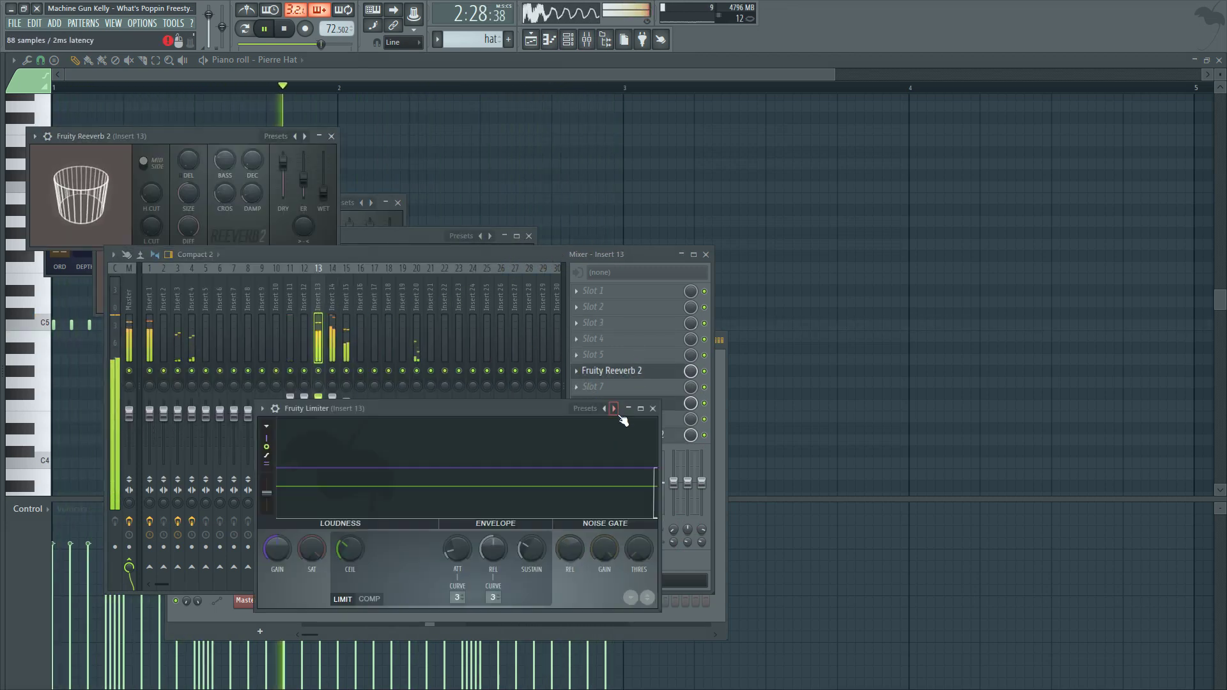
pyautogui.click(653, 408)
pyautogui.click(651, 434)
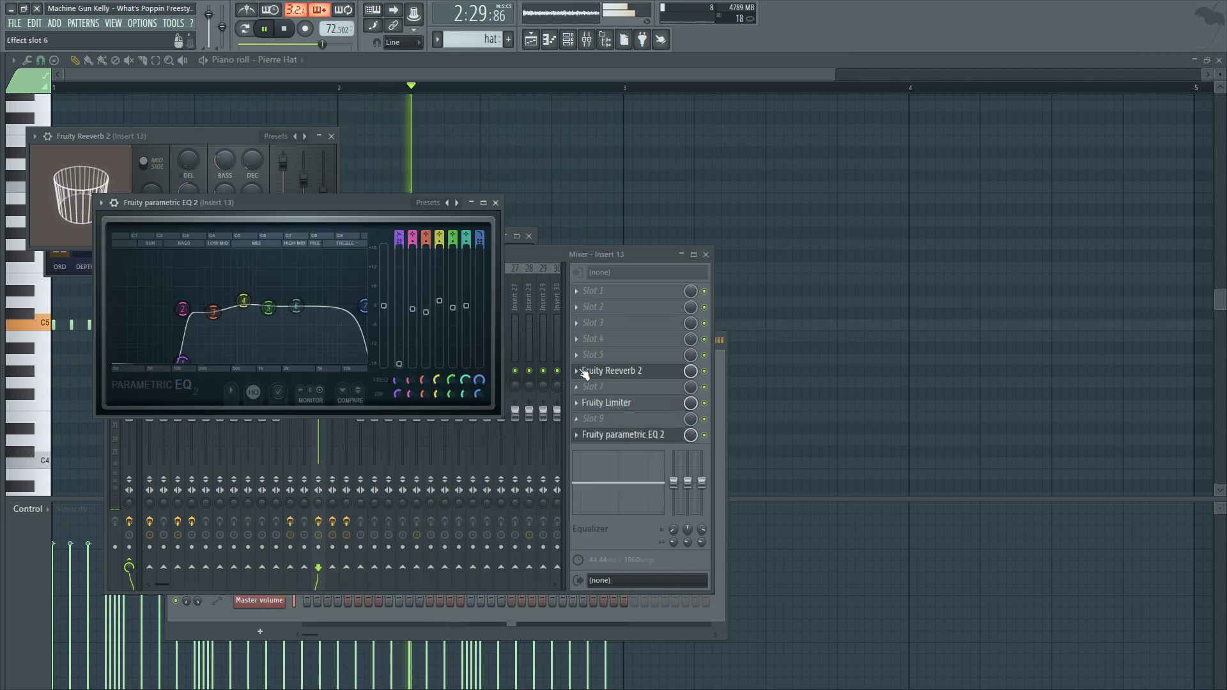
# Bring the mixer back to the front and show the Fruity Reeverb 2 and Fruity parametric EQ 2 effects on Insert 14
pyautogui.click(567, 262)
pyautogui.click(346, 297)
pyautogui.click(333, 296)
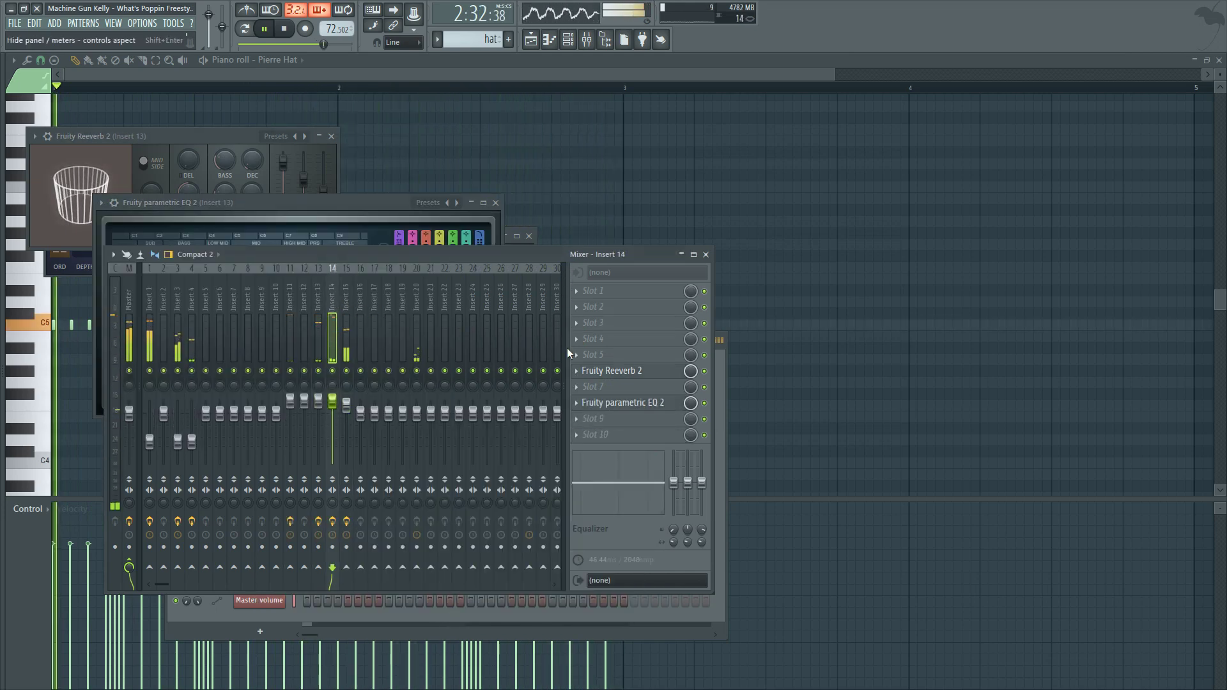
pyautogui.click(623, 373)
pyautogui.click(626, 404)
# Show the Fruity soft clipper on the mixer's Master track and return to the playlist
pyautogui.click(534, 257)
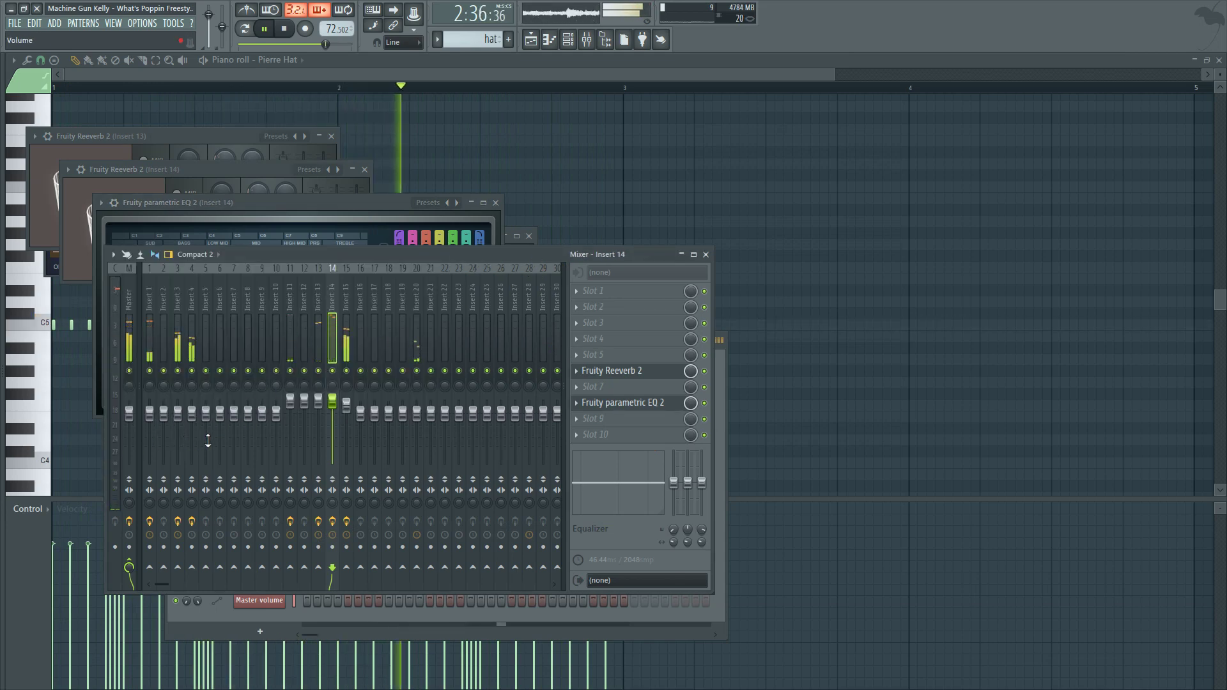
pyautogui.click(137, 300)
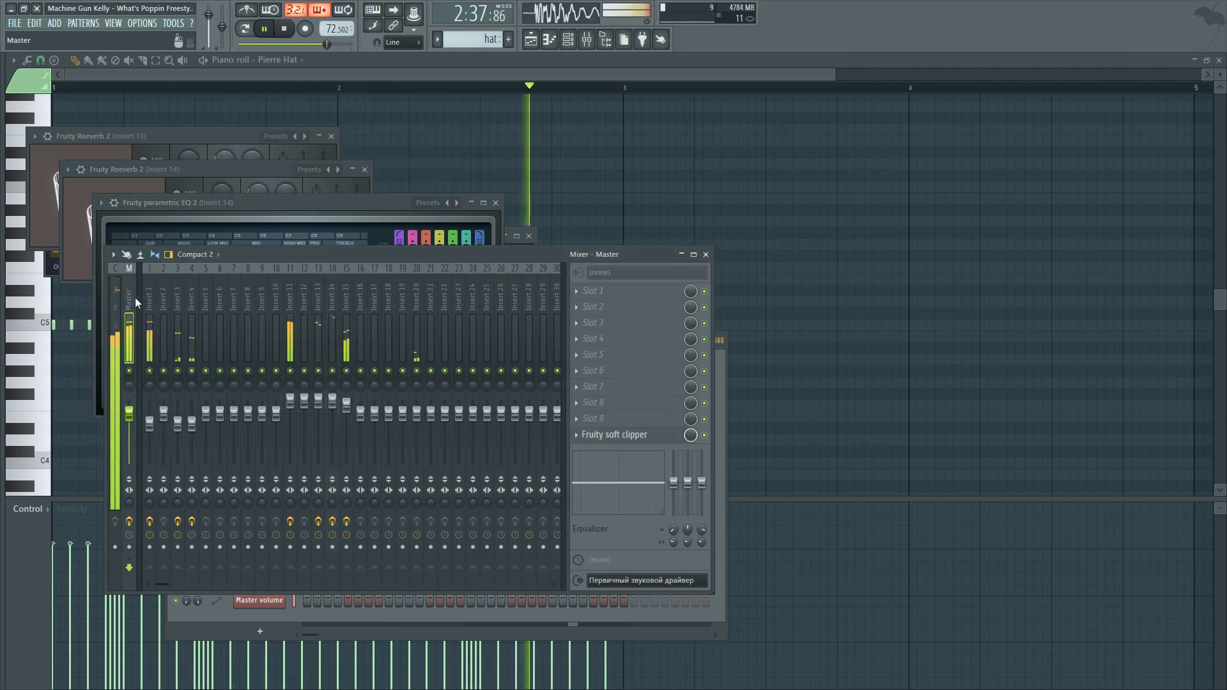
pyautogui.click(613, 436)
pyautogui.click(530, 41)
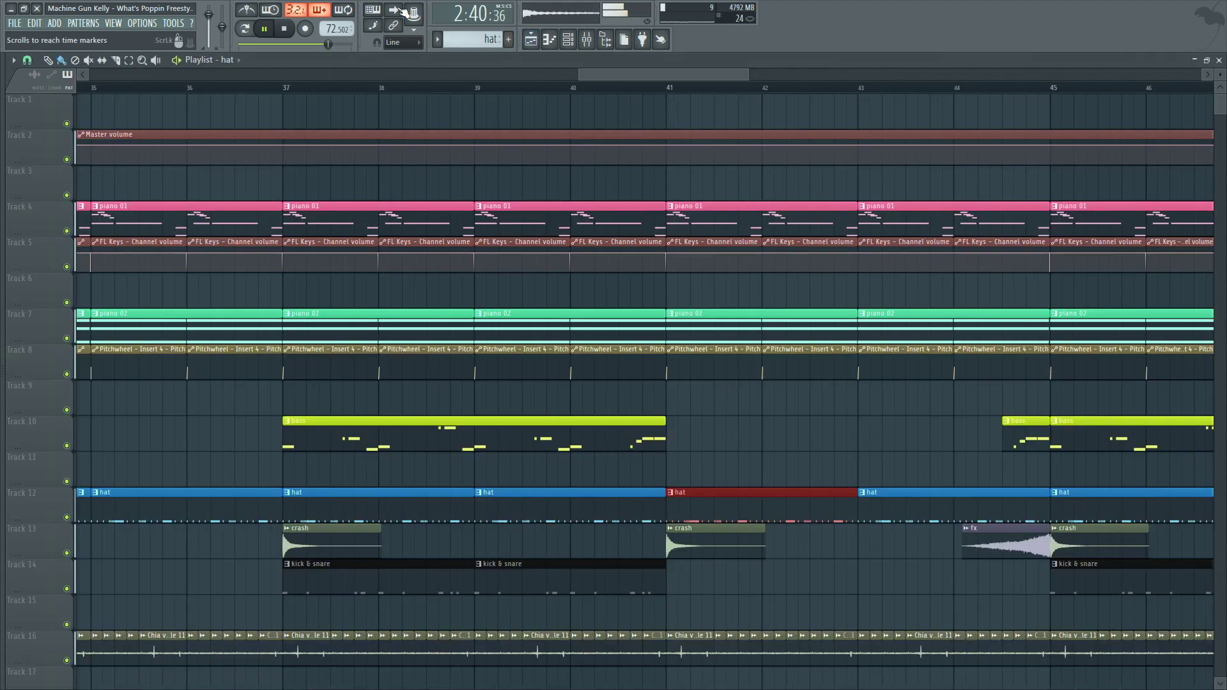